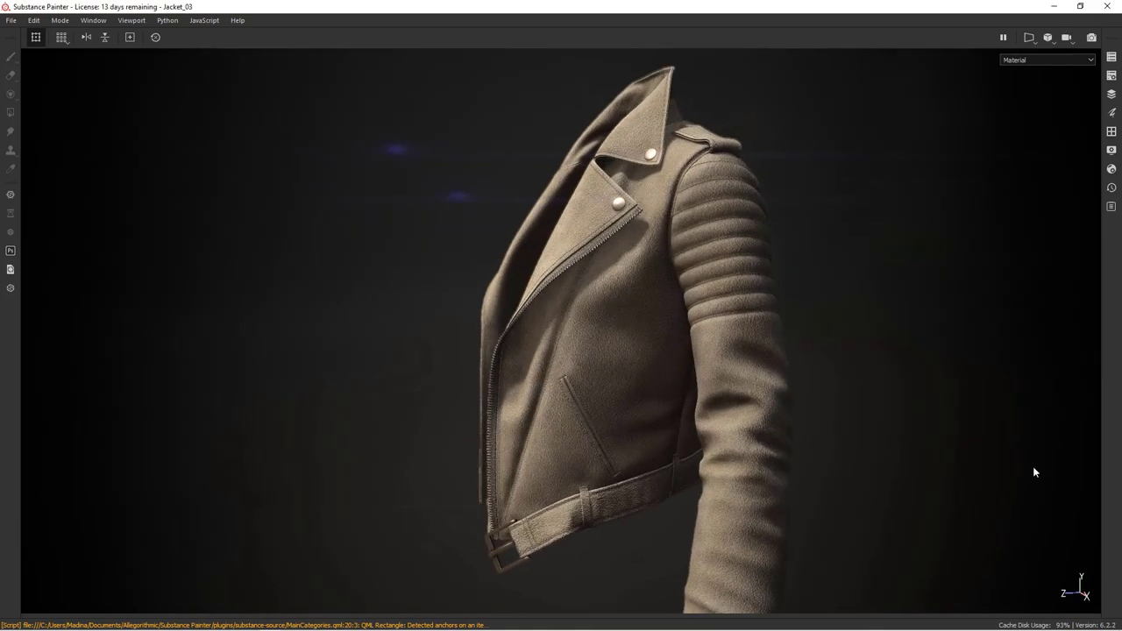
- Orbit around the jacket in Blender, box-select it and change its mode from the dropdown
alt+drag(1033, 472, 889, 371)
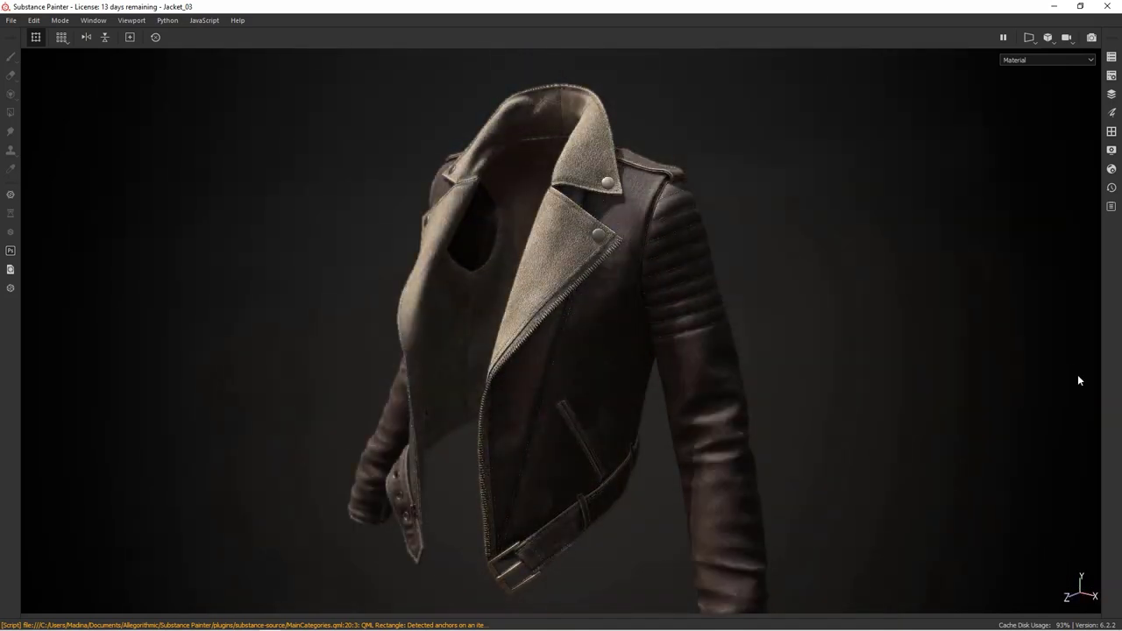
alt+drag(991, 403, 917, 354)
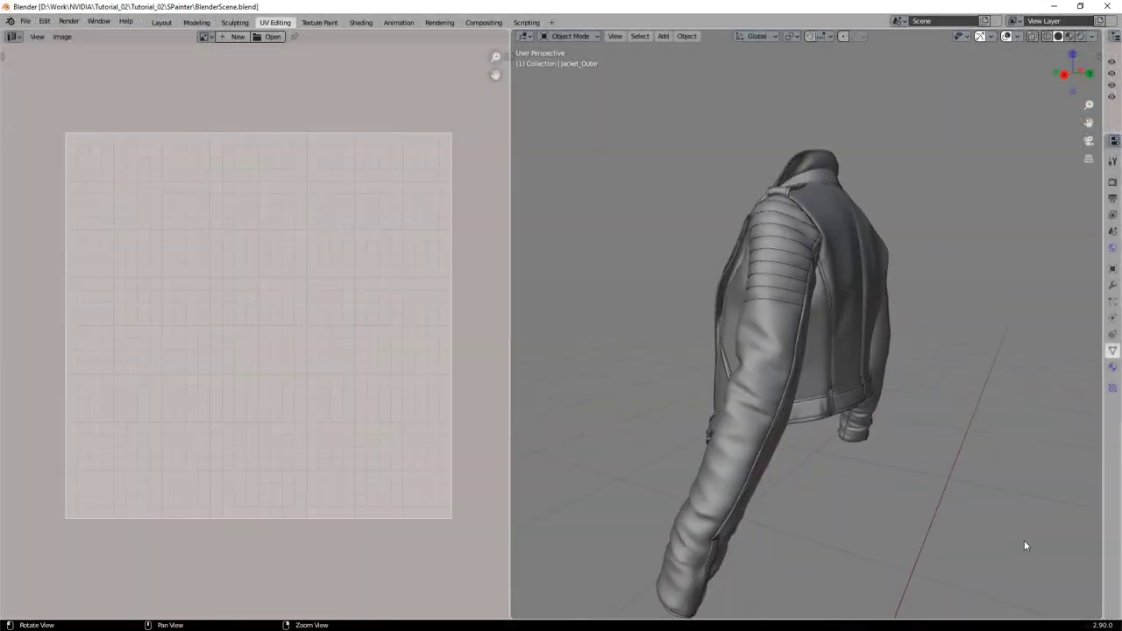
mouse_move(1025, 545)
middle_down()
mouse_move(1058, 526)
mouse_move(1062, 433)
mouse_move(987, 515)
mouse_move(1022, 563)
middle_up()
drag(581, 115, 962, 536)
click(569, 36)
click(569, 58)
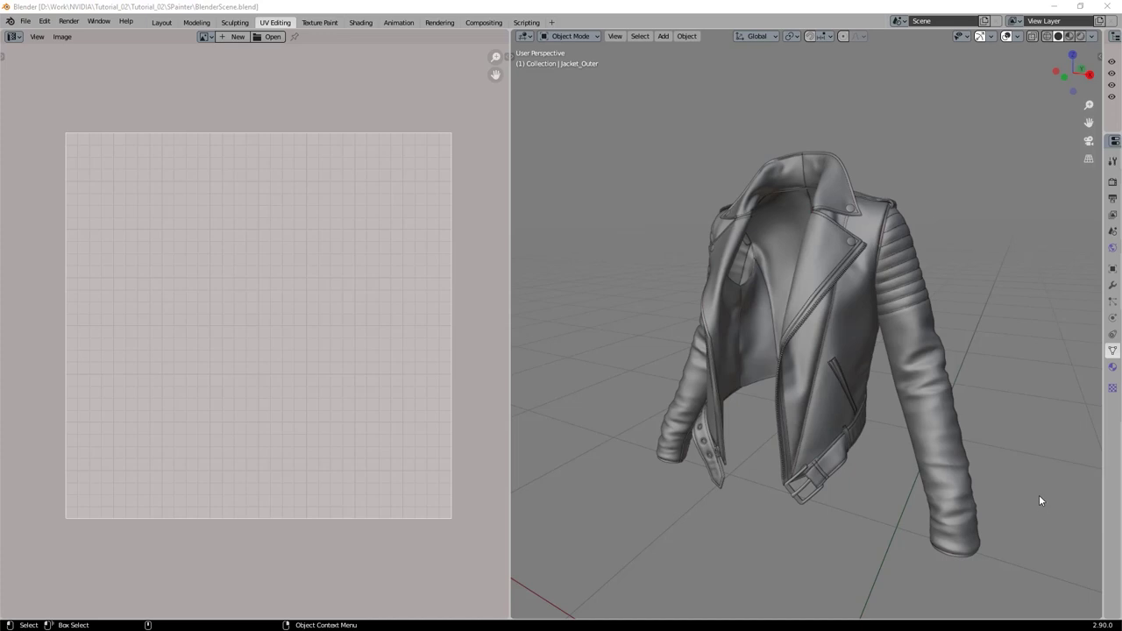
- Reselect the jacket, put it in Edit Mode, and frame every UV island in the UV Editor
middle_drag(1040, 498, 1018, 542)
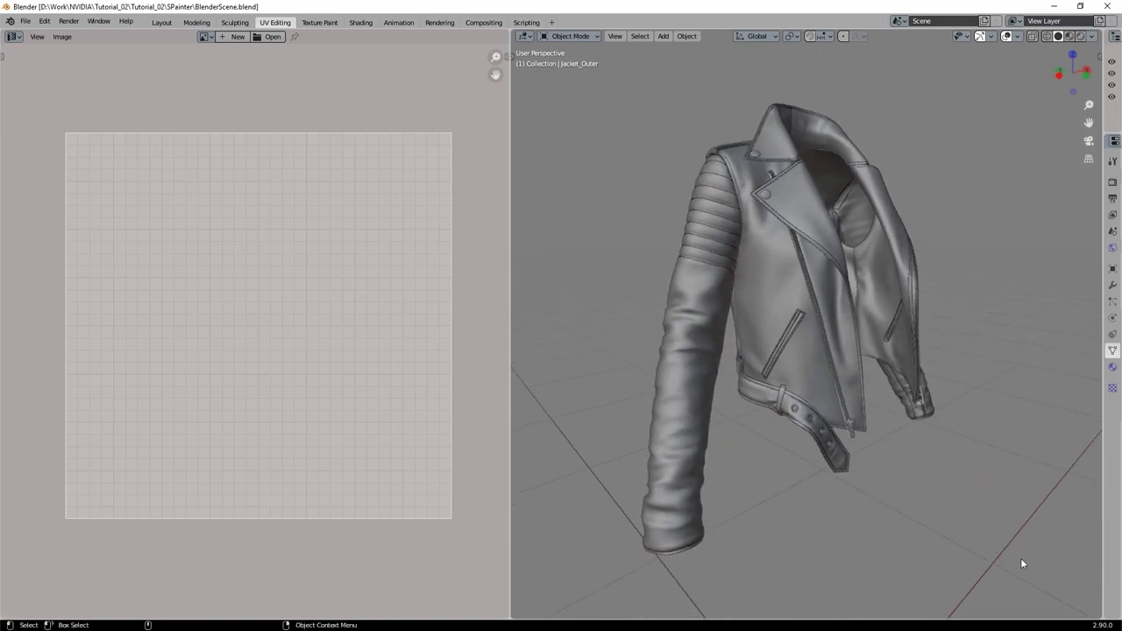
drag(586, 135, 999, 584)
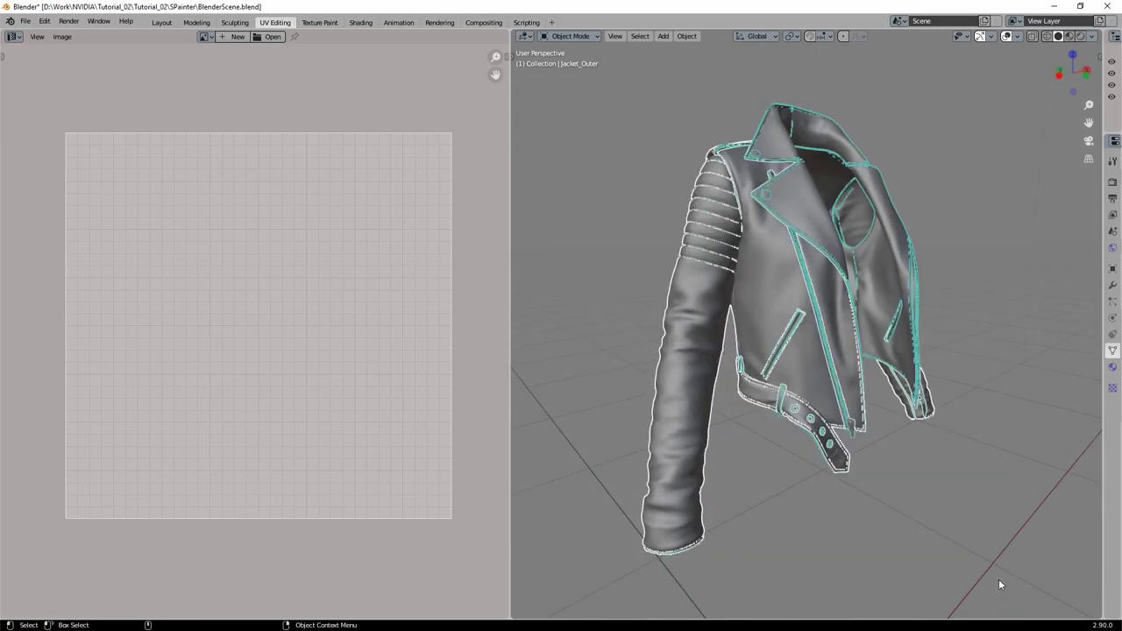
click(577, 37)
click(576, 58)
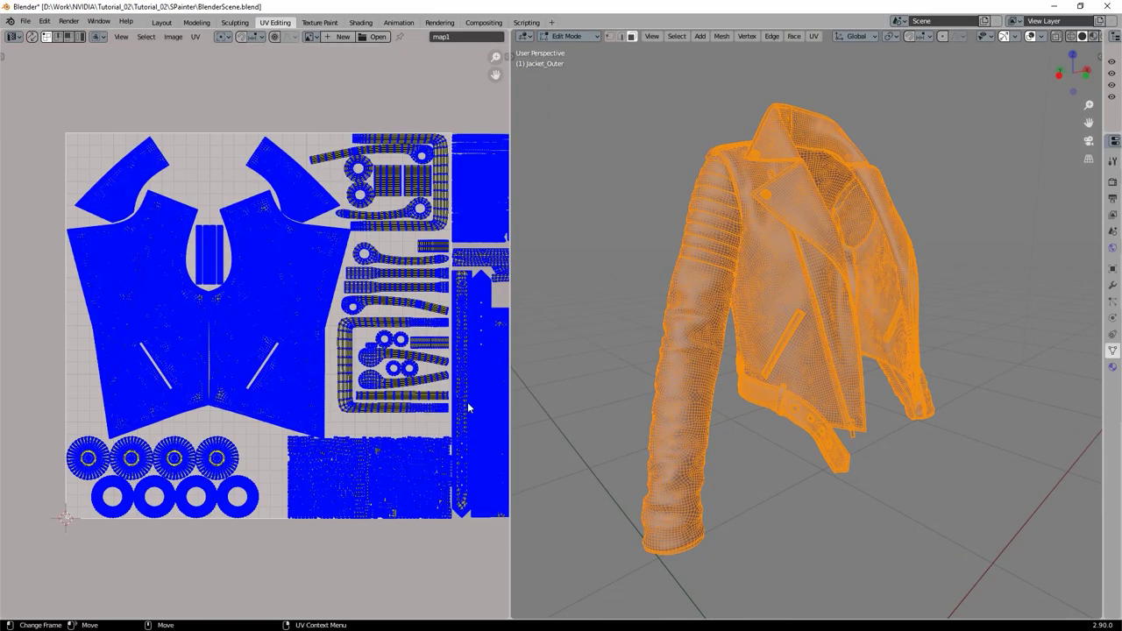
scroll(404, 545, down, 3)
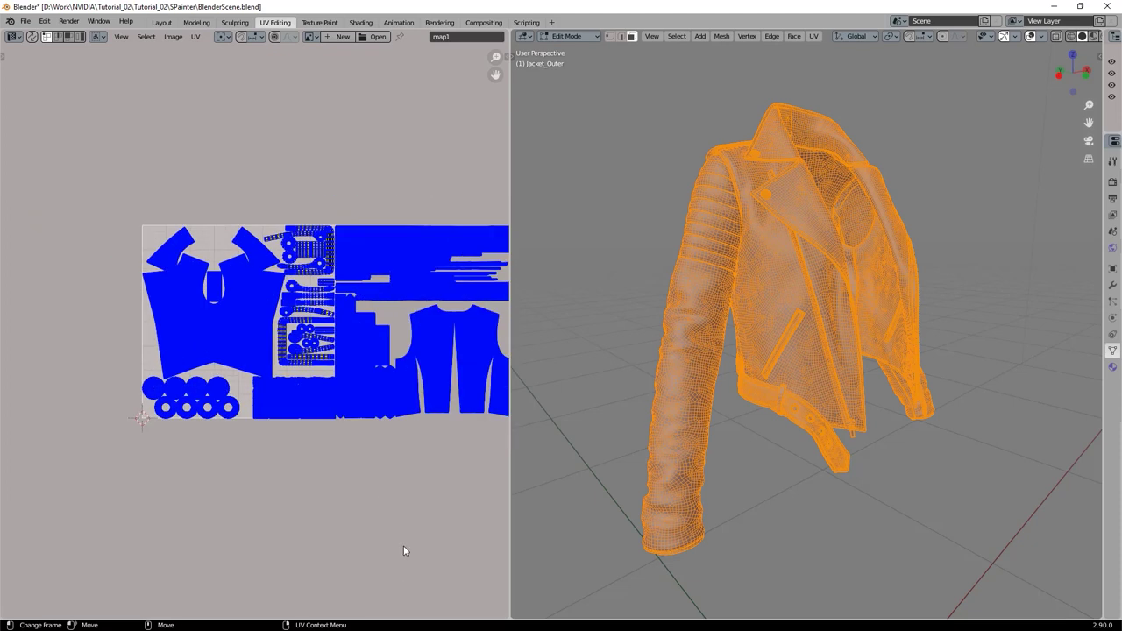
middle_drag(427, 529, 372, 539)
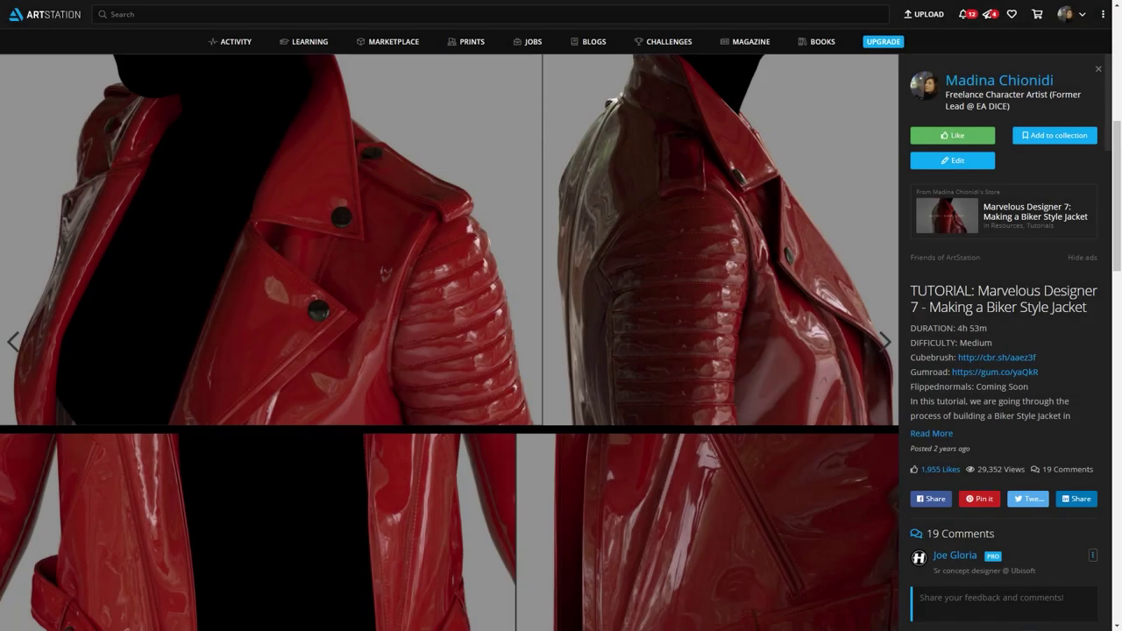
scroll(770, 541, down, 6)
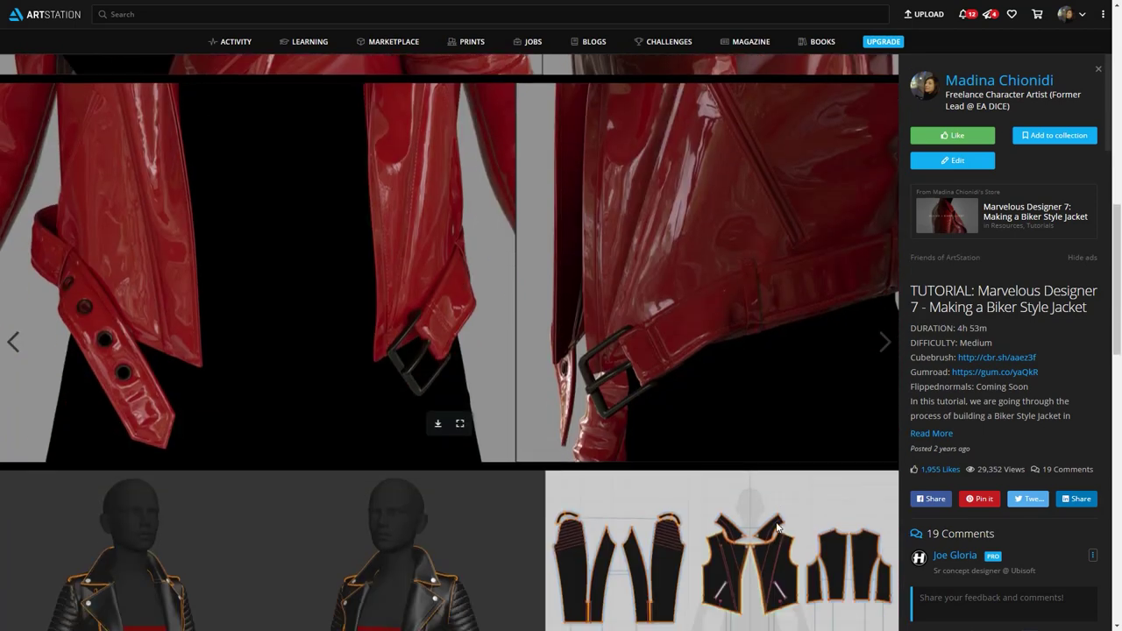
scroll(790, 568, down, 5)
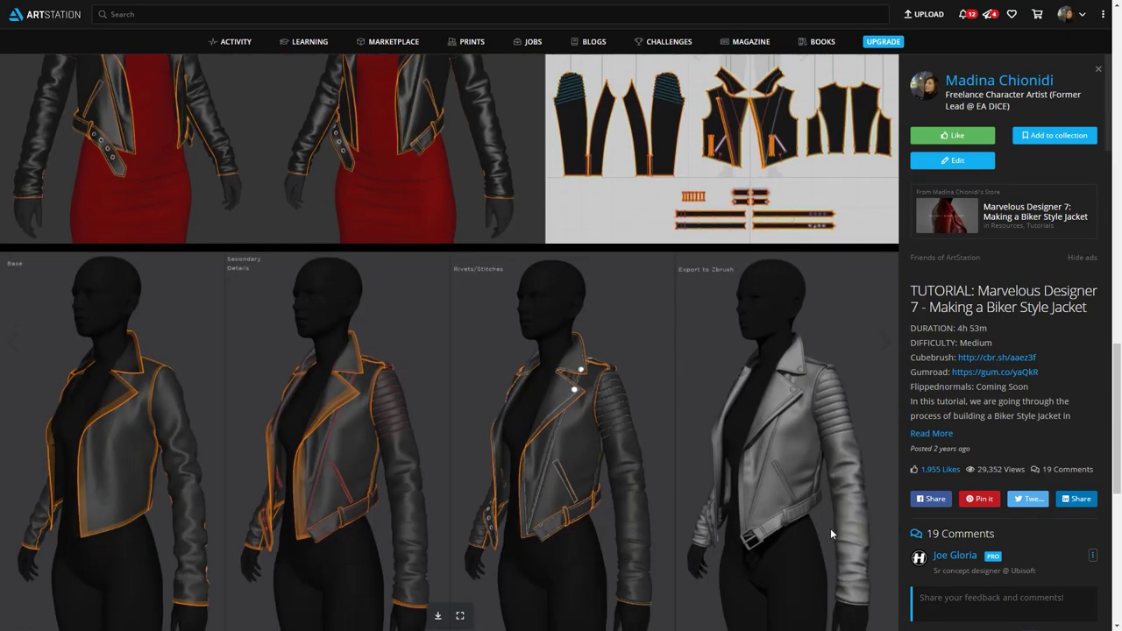
scroll(831, 525, up, 4)
scroll(835, 518, up, 5)
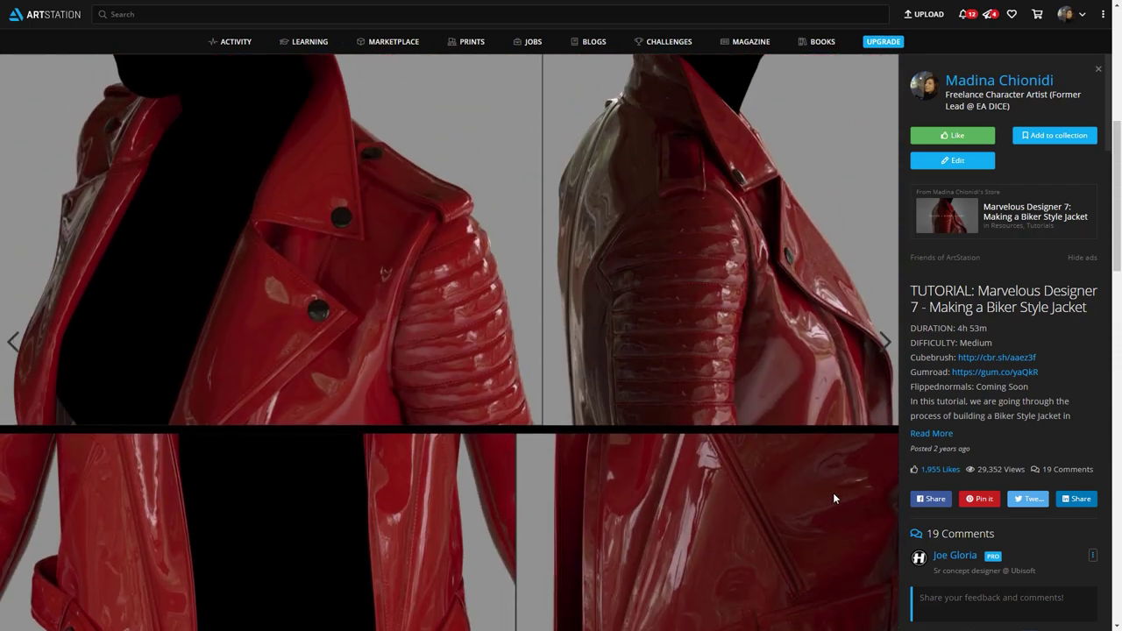
click(1034, 82)
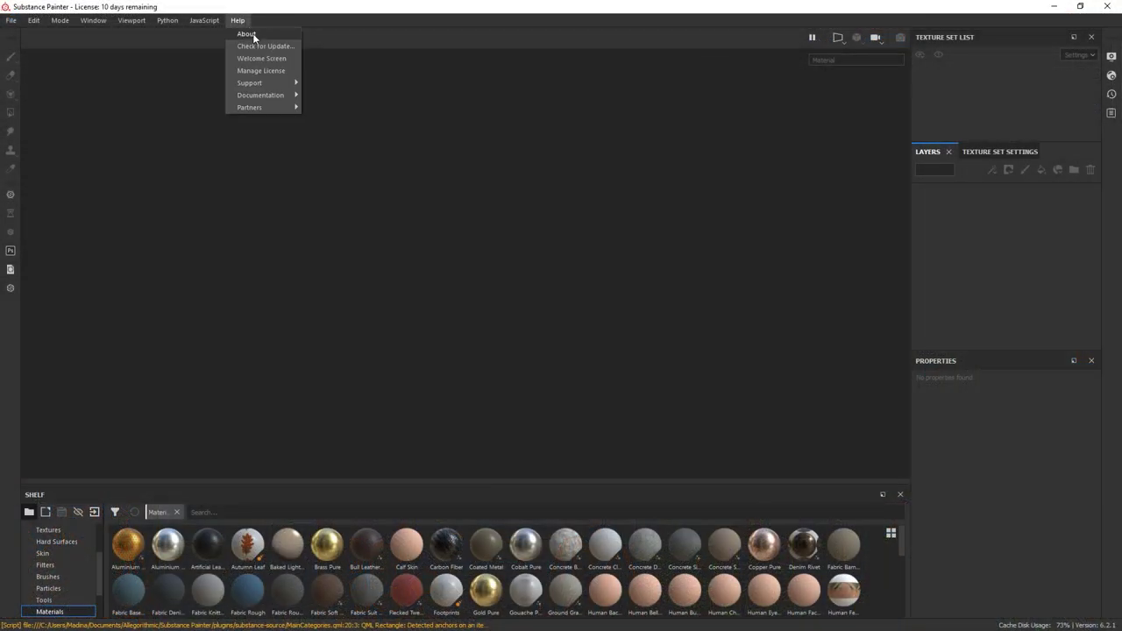
click(250, 105)
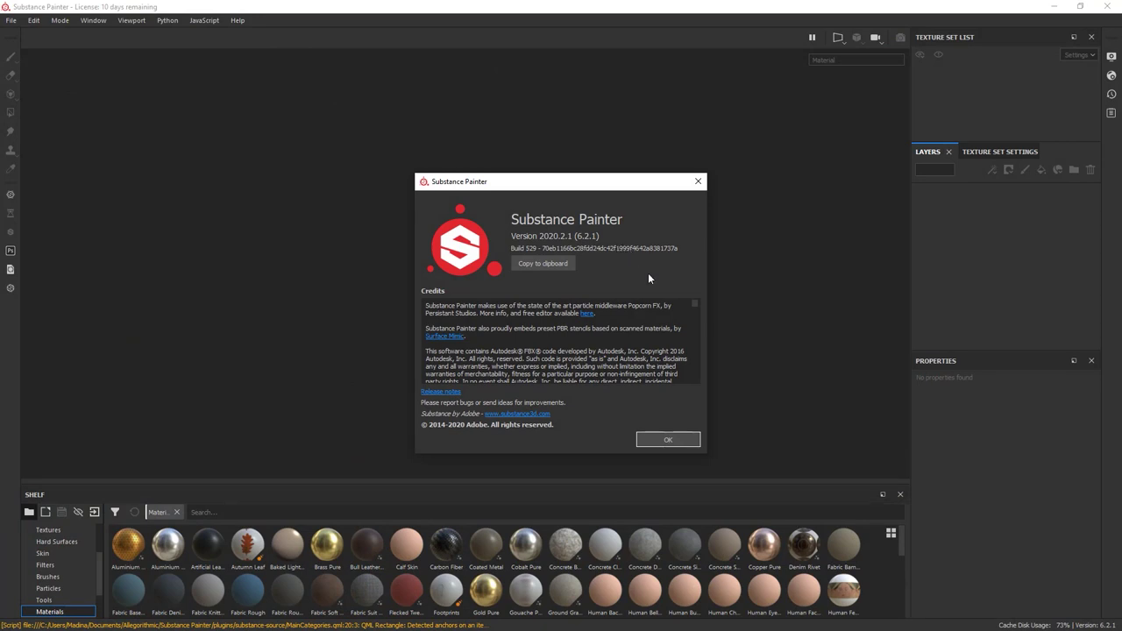
click(703, 180)
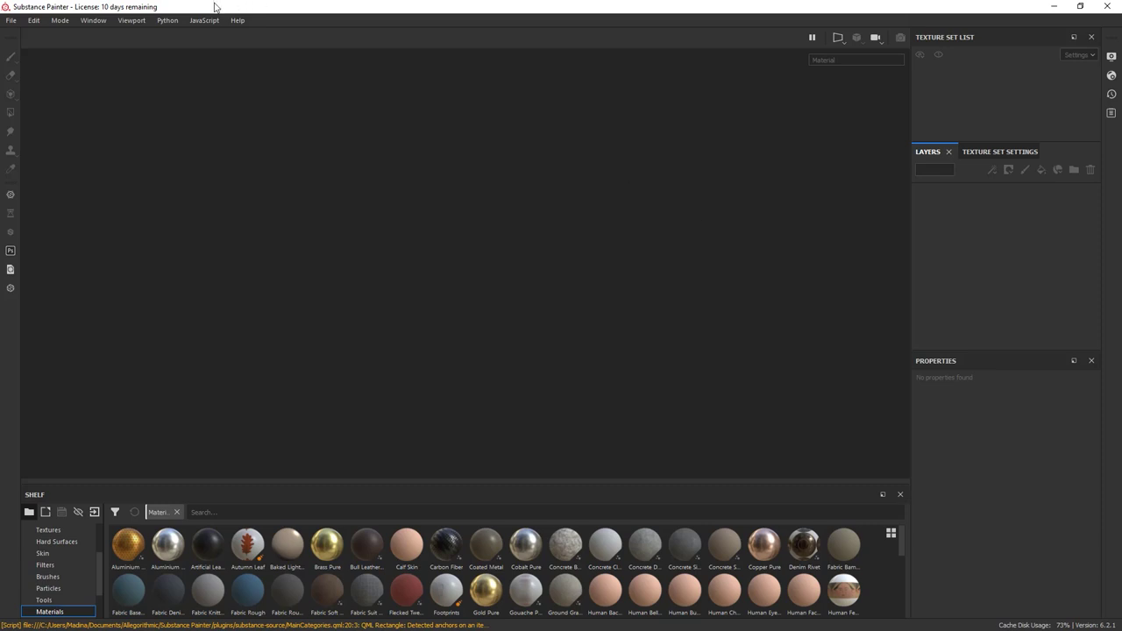
- Start a new Substance Painter project using Jacket_01.fbx as the mesh
click(11, 19)
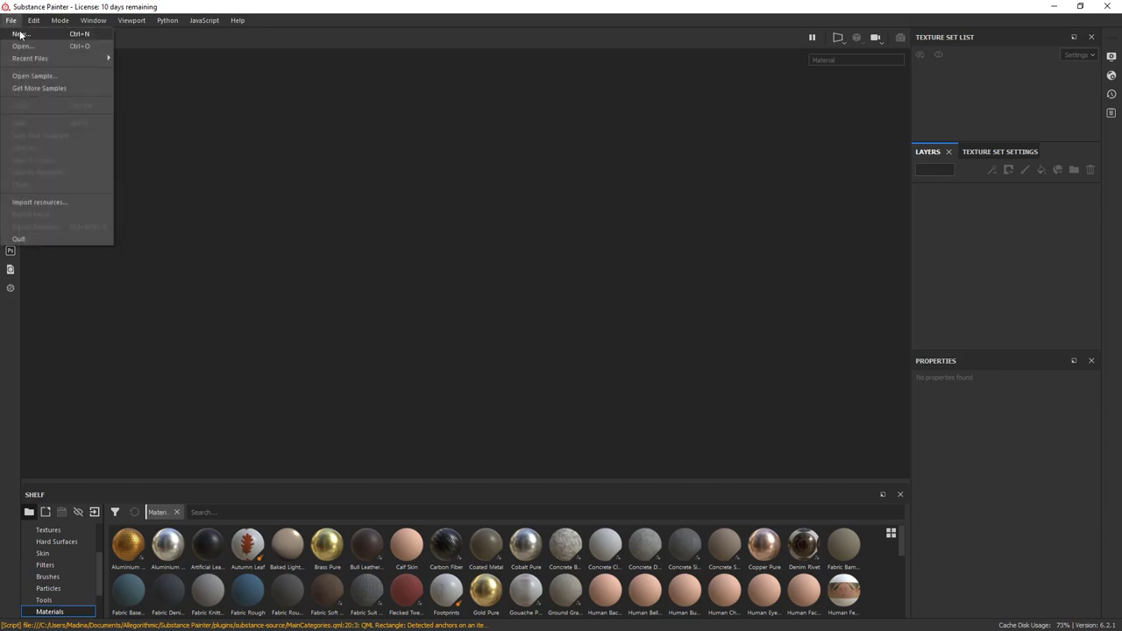
click(20, 35)
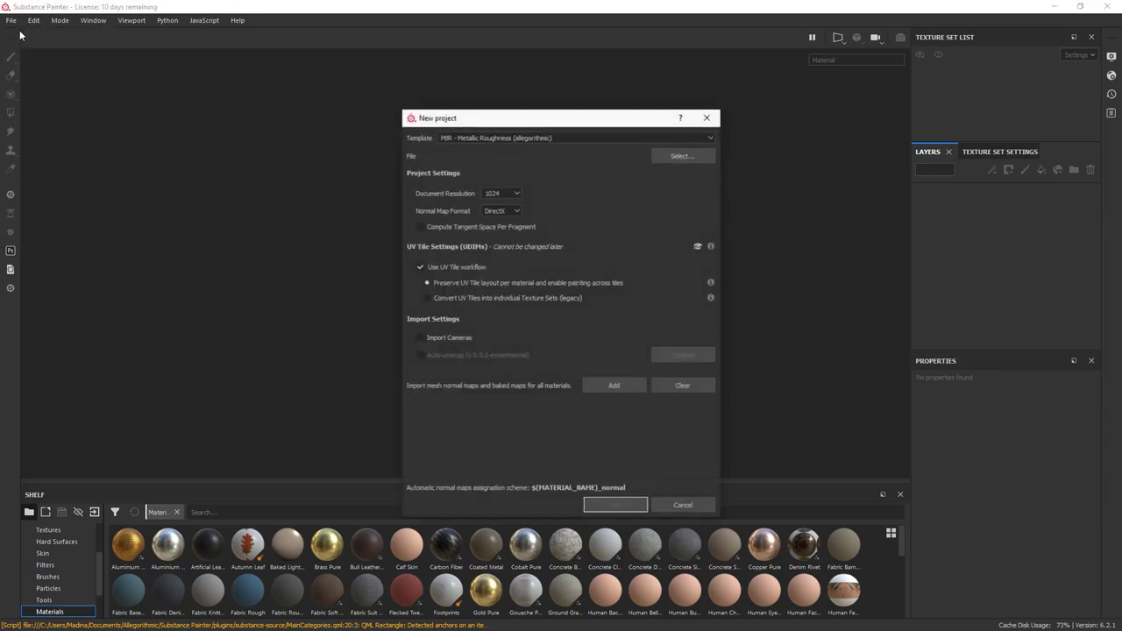
click(686, 158)
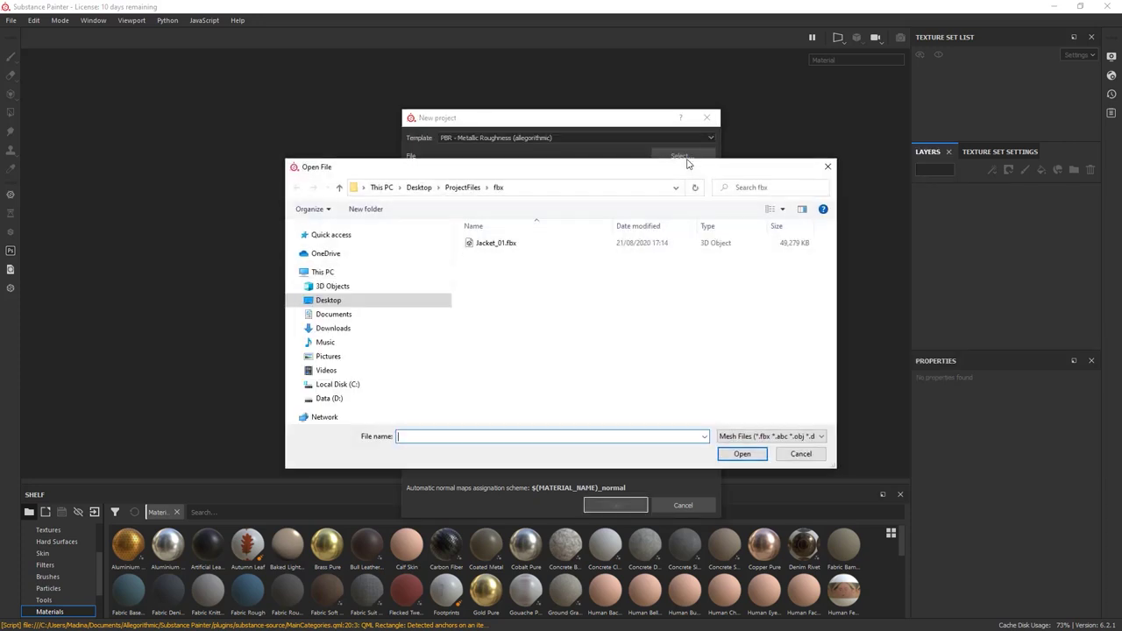
click(473, 243)
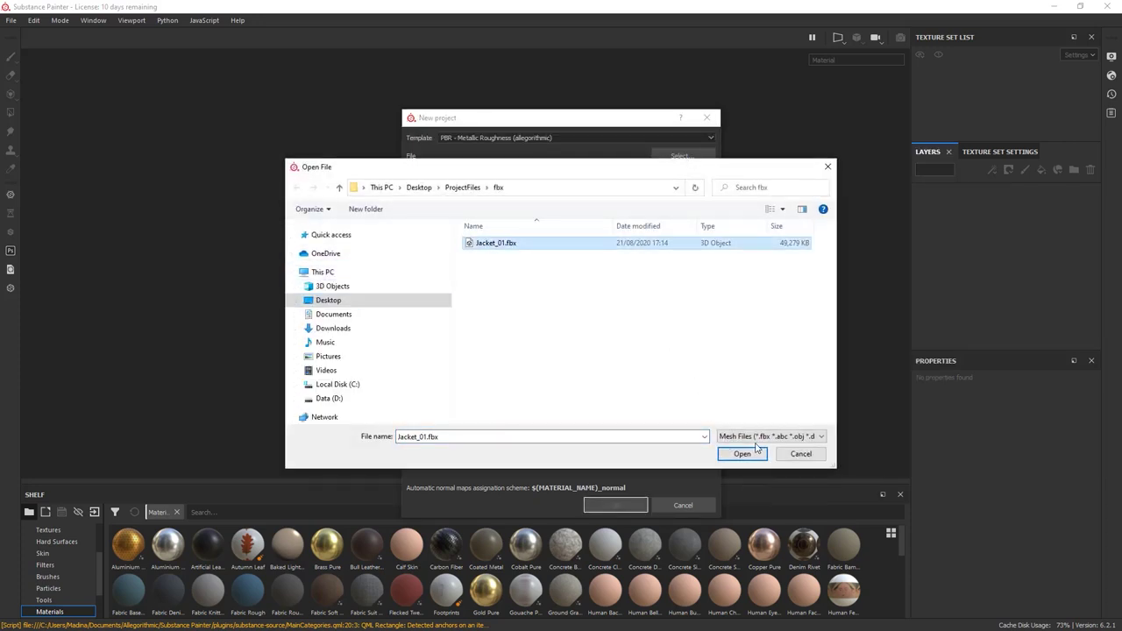
click(744, 454)
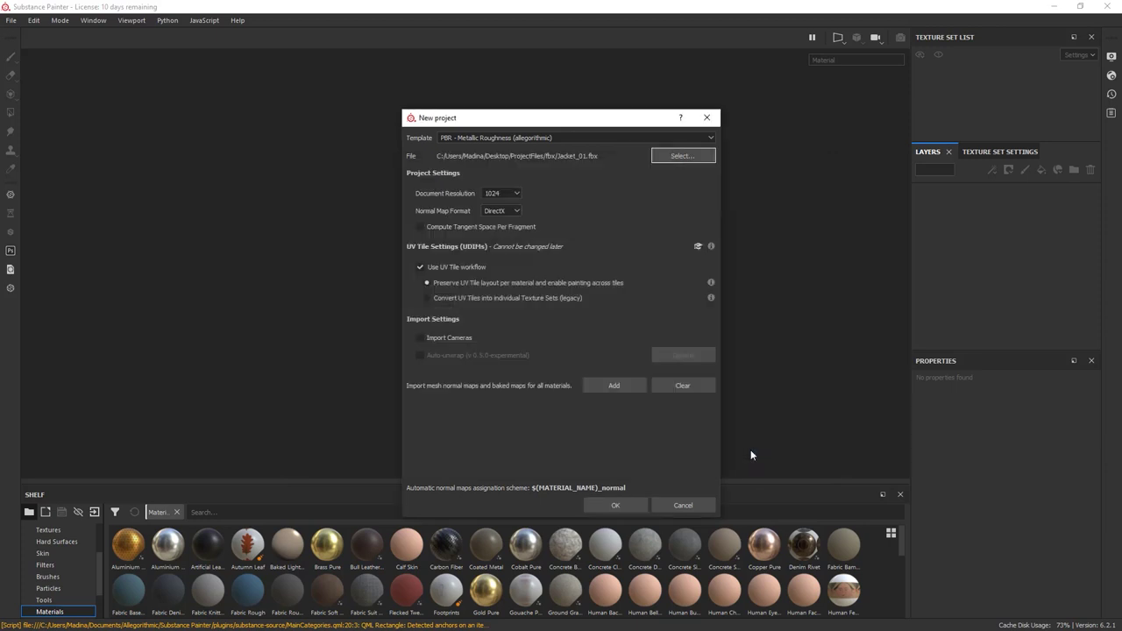
- Set document resolution to 4096, enable per-fragment tangent space, and create the project
click(506, 195)
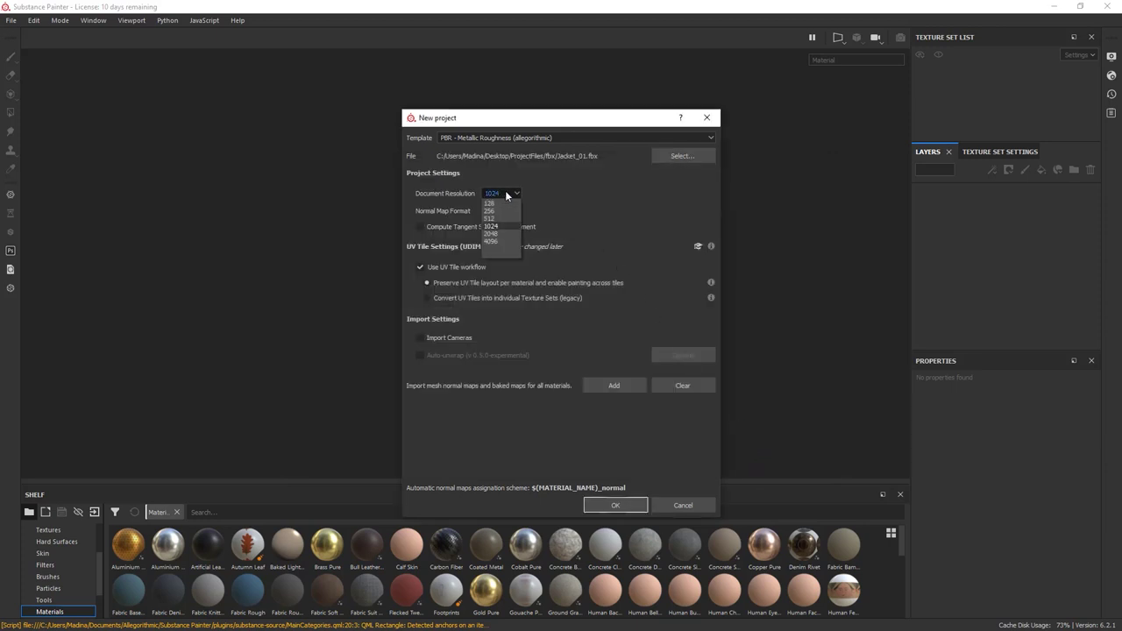
click(496, 241)
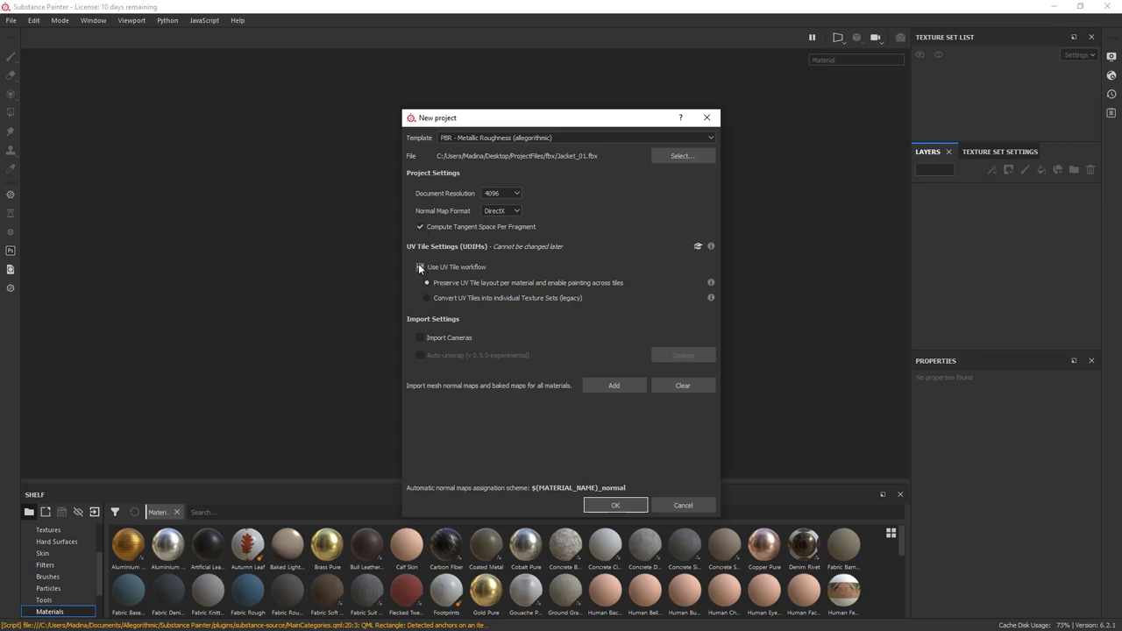
click(420, 266)
click(587, 507)
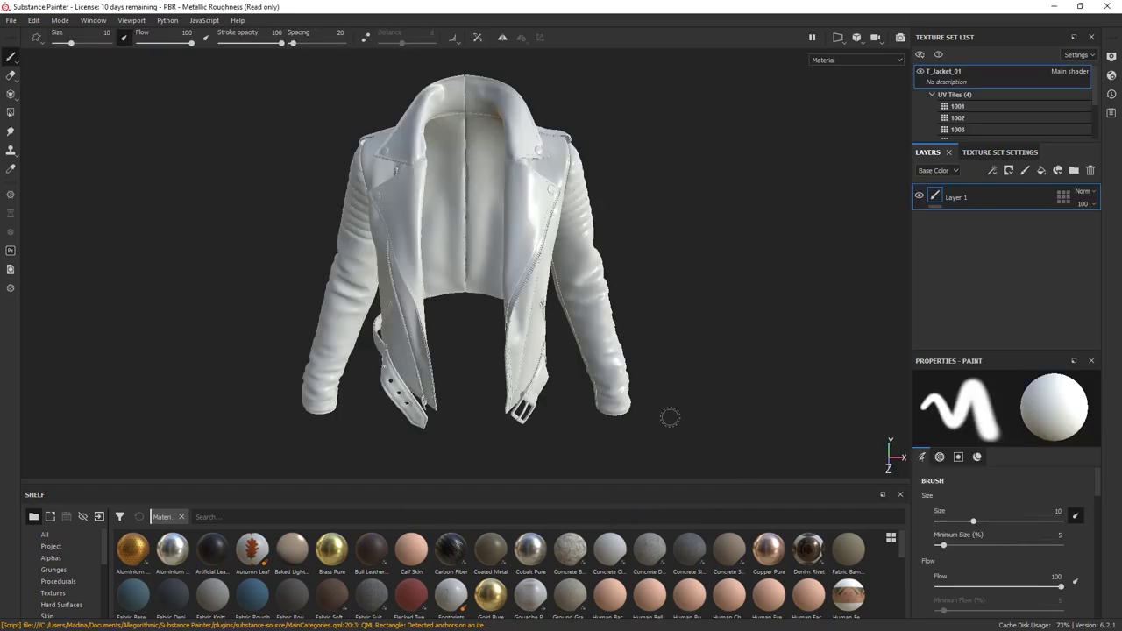
- Orbit and zoom around the plain white jacket to inspect it from front, back and sides
mouse_move(783, 394)
alt+mouse_down()
mouse_move(781, 363)
mouse_move(766, 405)
alt+mouse_up()
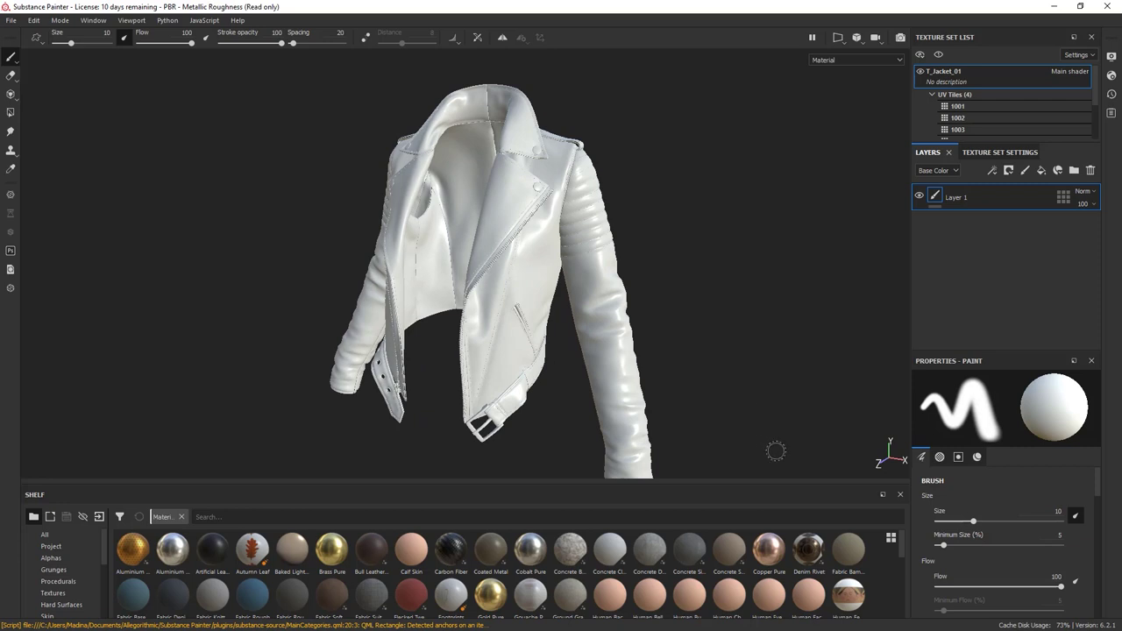
mouse_move(777, 427)
alt+mouse_down()
mouse_move(719, 389)
mouse_move(724, 328)
mouse_move(717, 370)
mouse_move(699, 351)
mouse_move(721, 370)
alt+mouse_up()
alt+drag(790, 379, 618, 382)
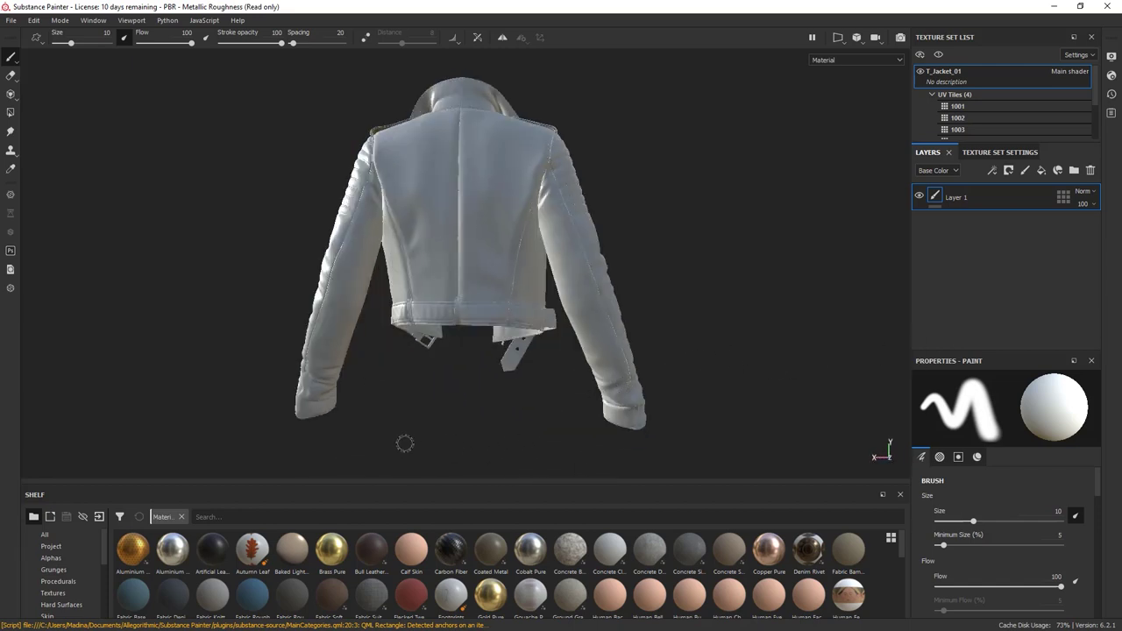
alt+drag(404, 443, 672, 319)
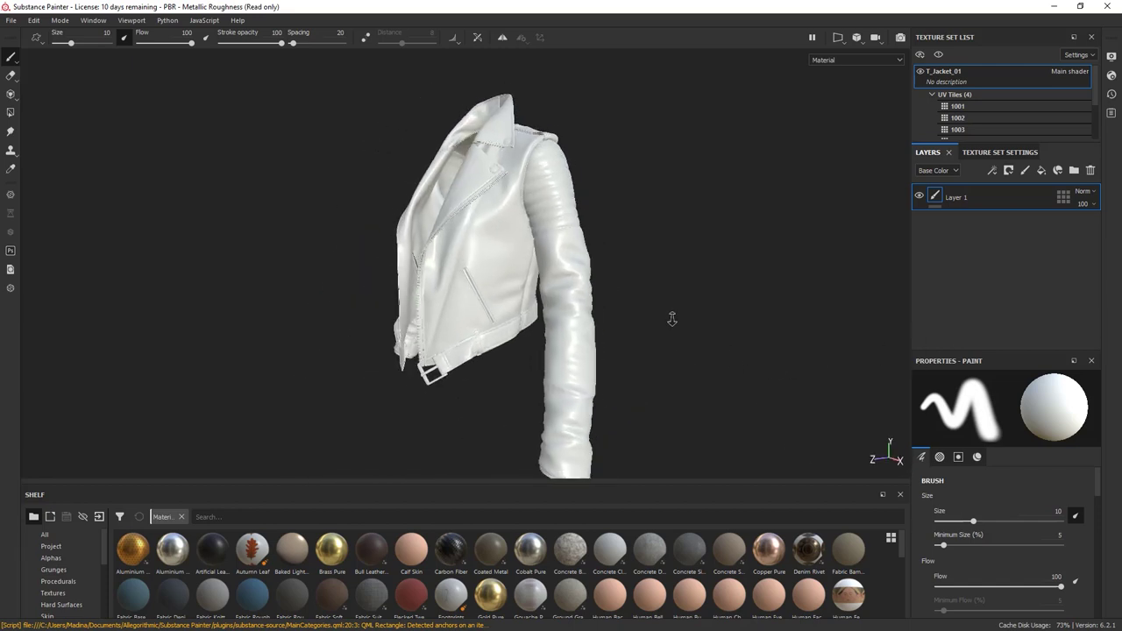
alt+right_drag(671, 319, 652, 306)
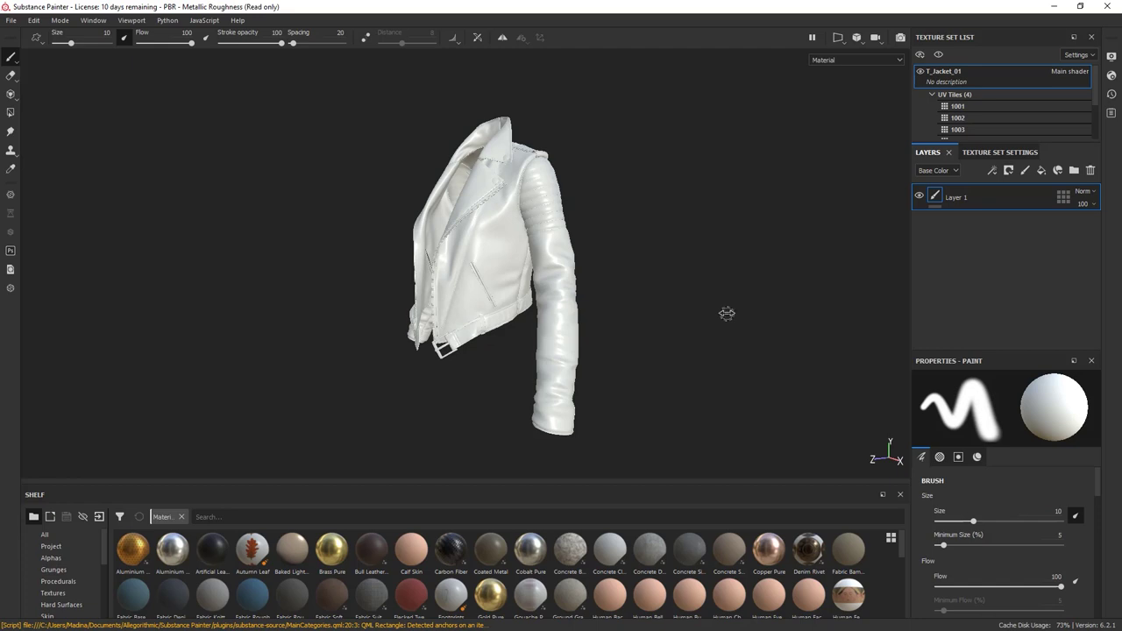
mouse_move(727, 313)
alt+mouse_down()
mouse_move(538, 320)
mouse_move(639, 319)
mouse_move(612, 320)
alt+mouse_up()
- Enlarge the texture set list to show all tiles and toggle T_Jacket_01's visibility off and on
drag(1055, 144, 1055, 251)
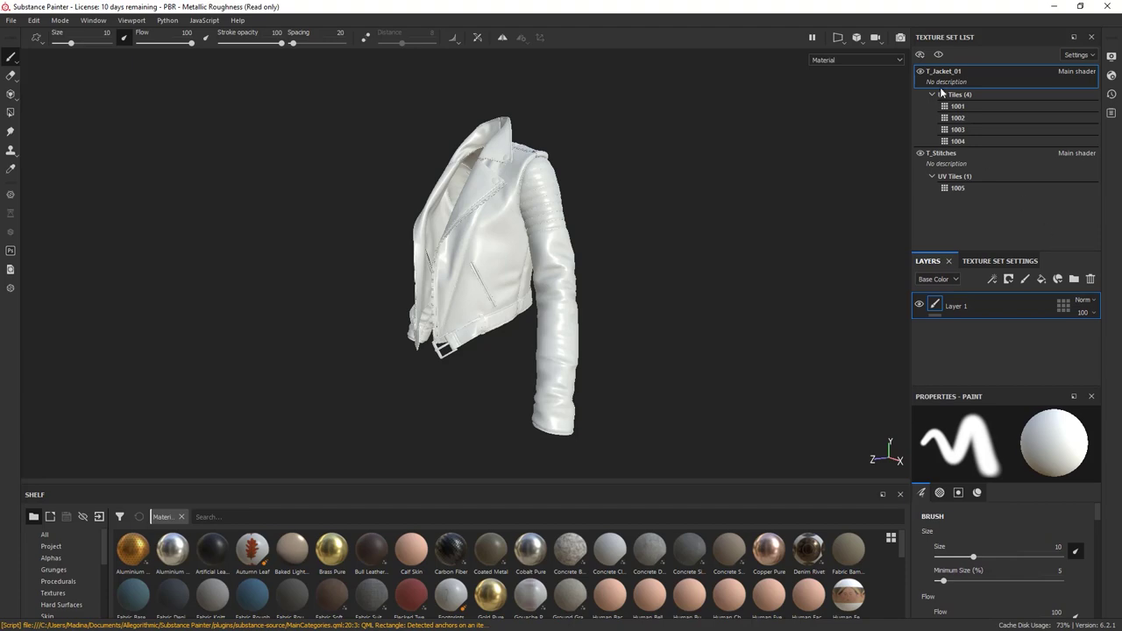
scroll(759, 188, up, 6)
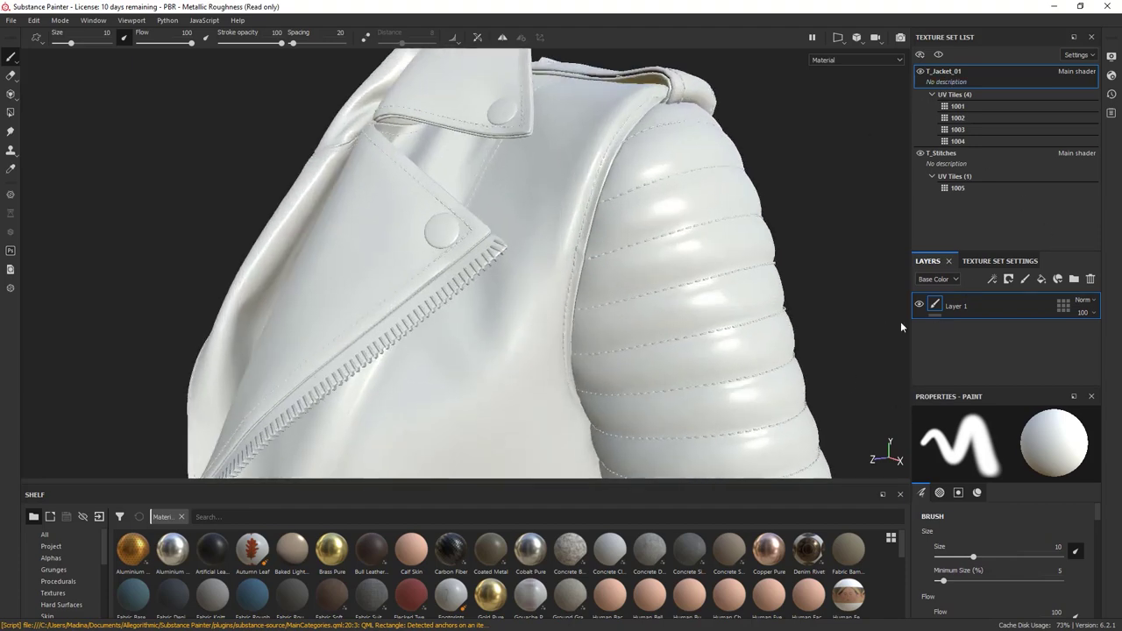
scroll(581, 342, up, 6)
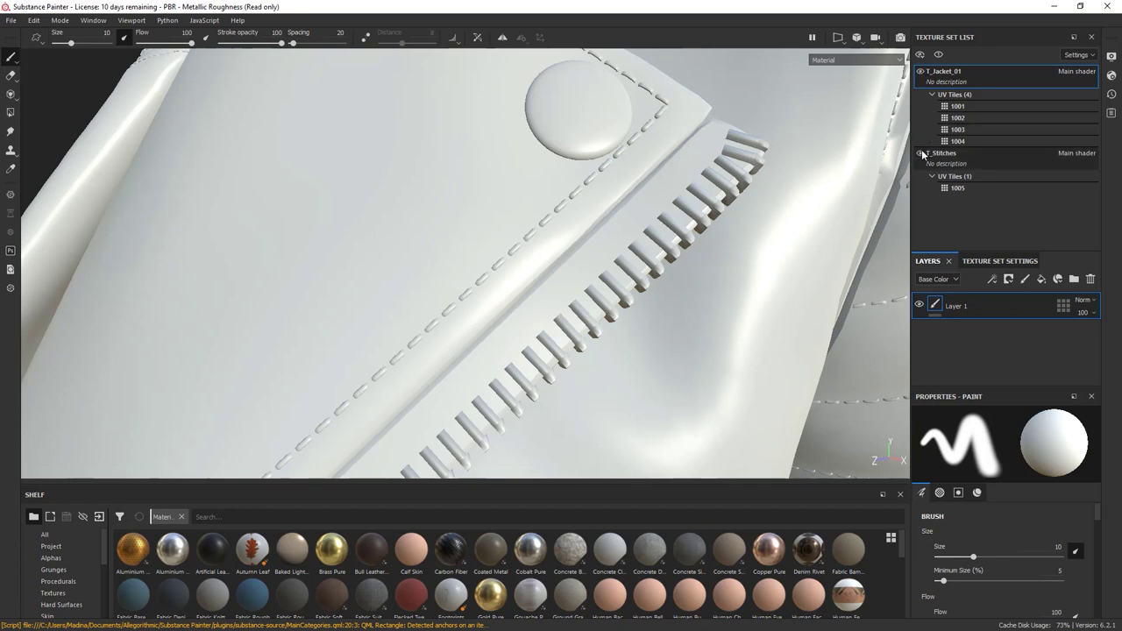
click(920, 71)
click(920, 72)
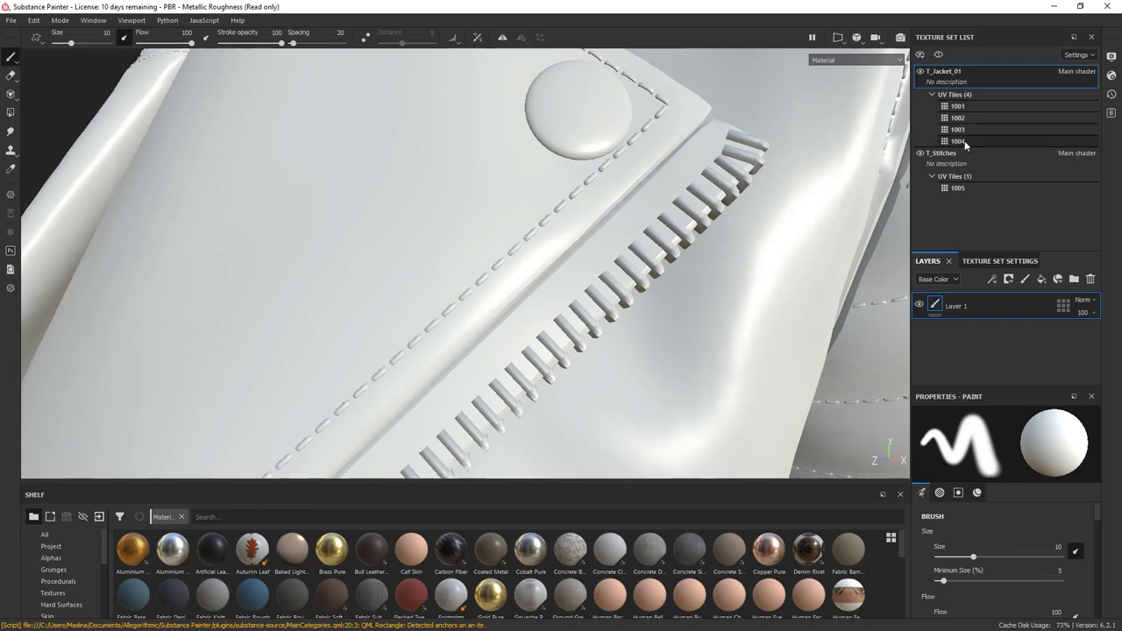
- Zoom out to the whole jacket and undock the texture set list as a floating panel
alt+drag(813, 284, 568, 327)
scroll(568, 327, down, 10)
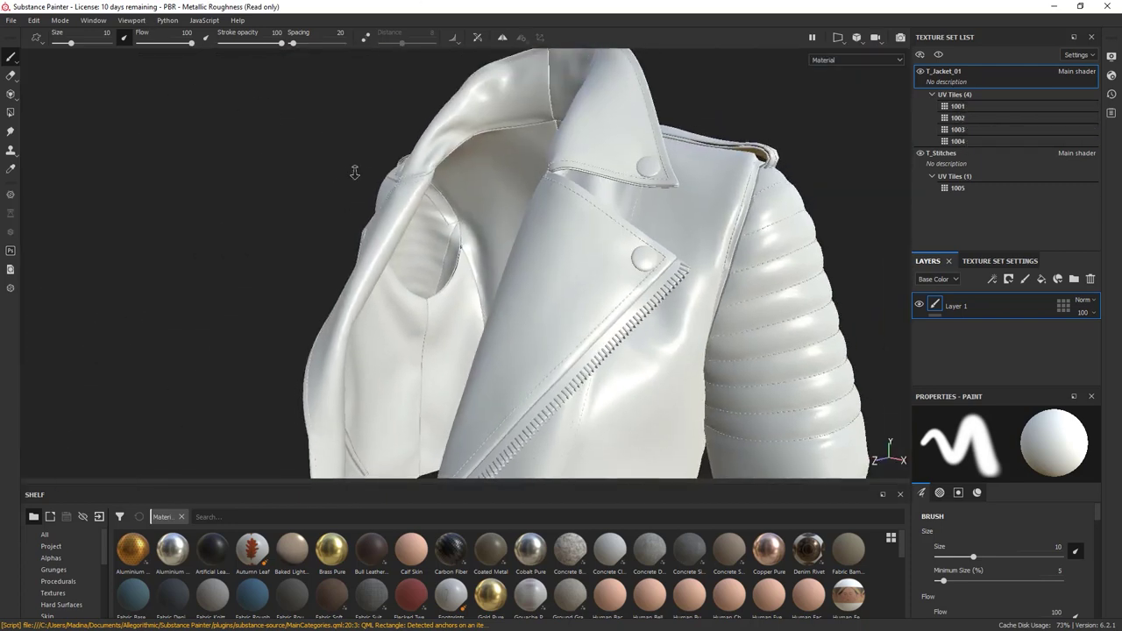
mouse_move(788, 263)
alt+mouse_down()
mouse_move(624, 199)
mouse_move(669, 205)
mouse_move(676, 255)
mouse_move(713, 270)
alt+mouse_up()
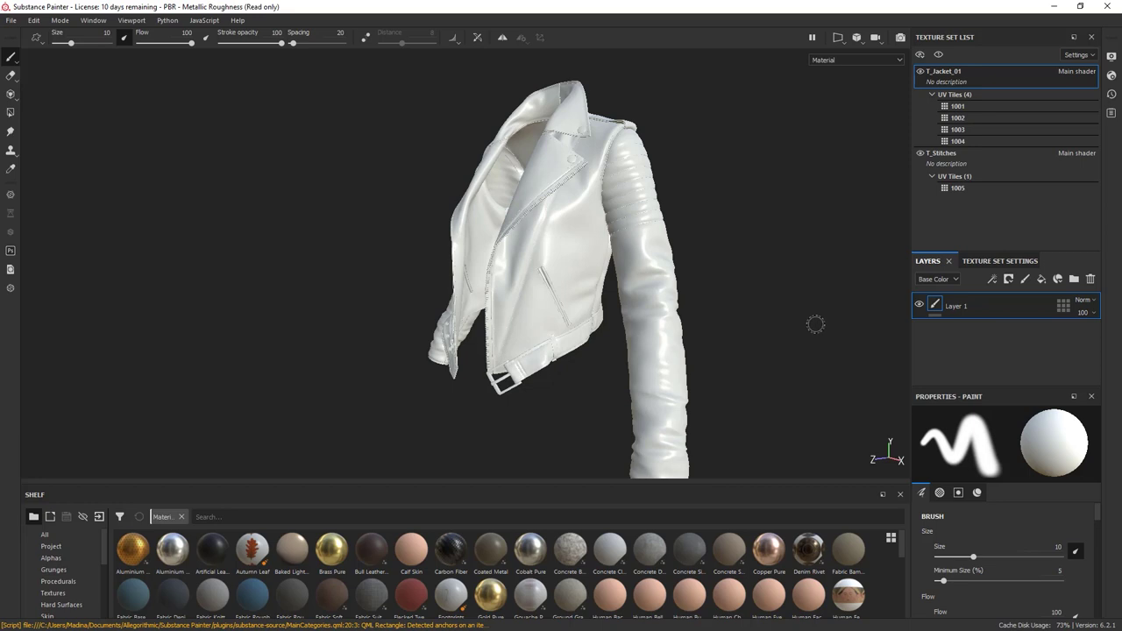
drag(952, 37, 750, 107)
- Close the floating Texture Set List and Texture Set Settings panels
click(885, 107)
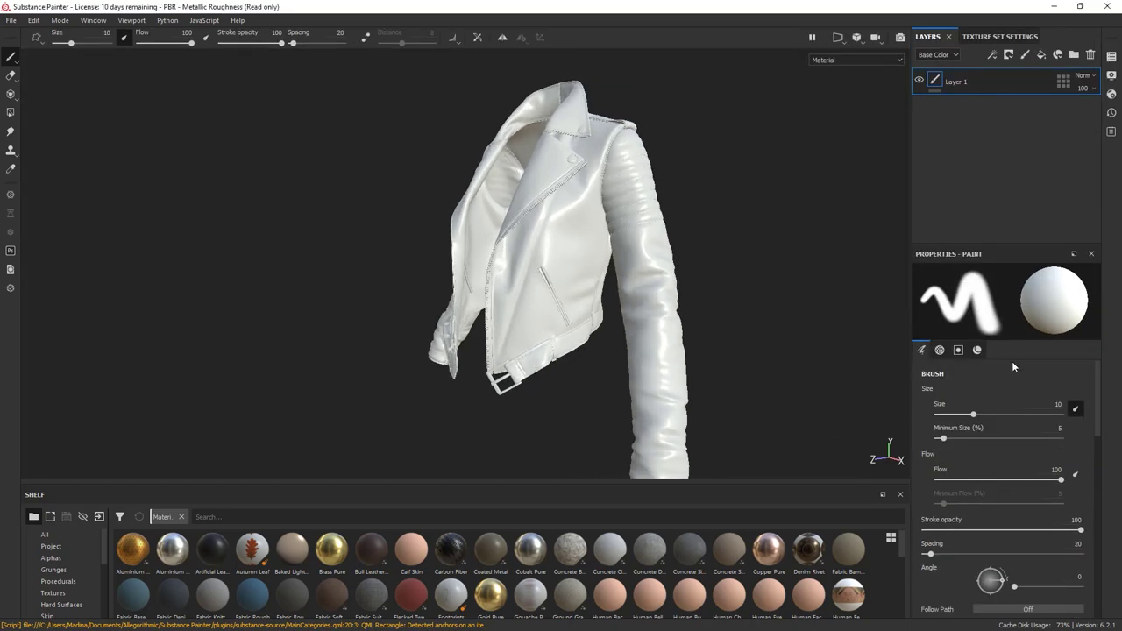
drag(1002, 37, 667, 170)
click(792, 172)
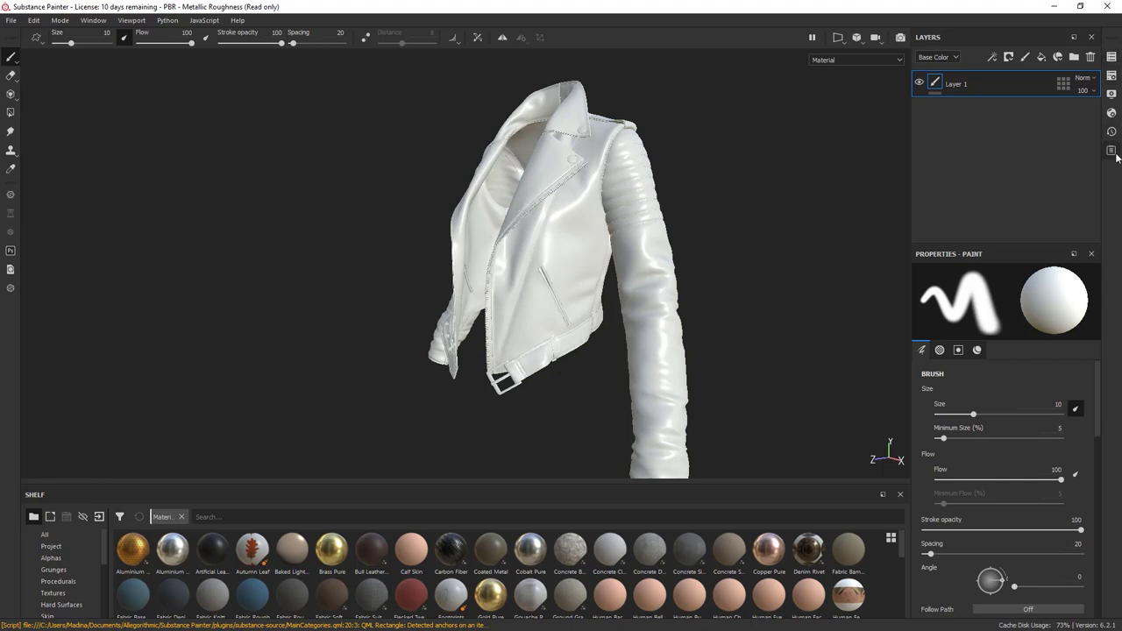
- Float and resize the shelf, then tuck it against the right edge to clear the jacket view
drag(768, 505, 802, 201)
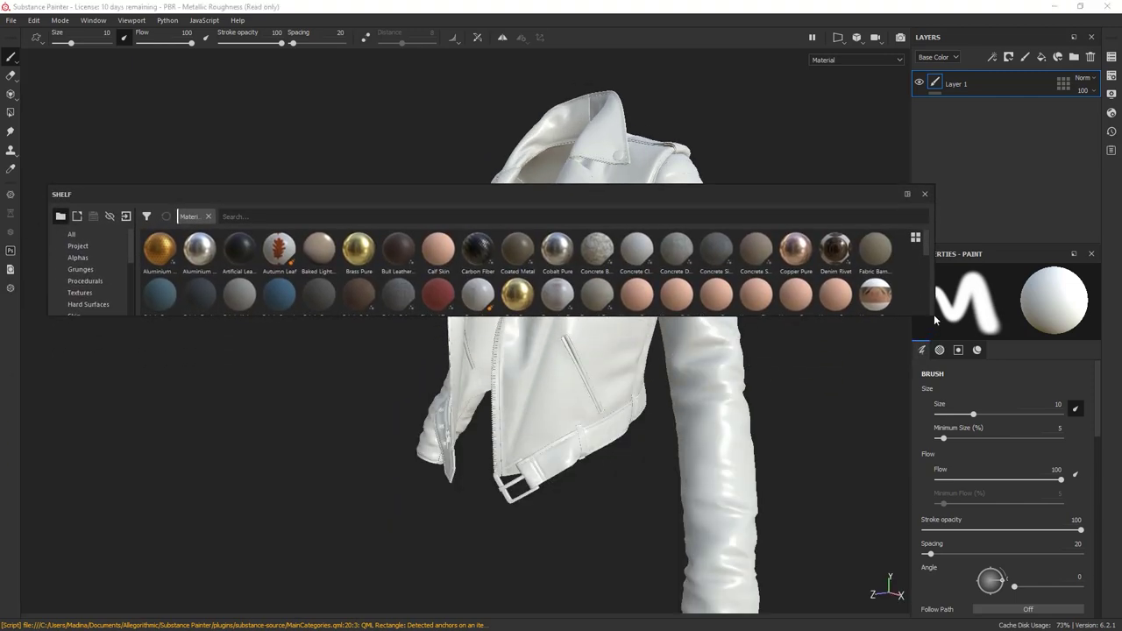
drag(931, 314, 932, 580)
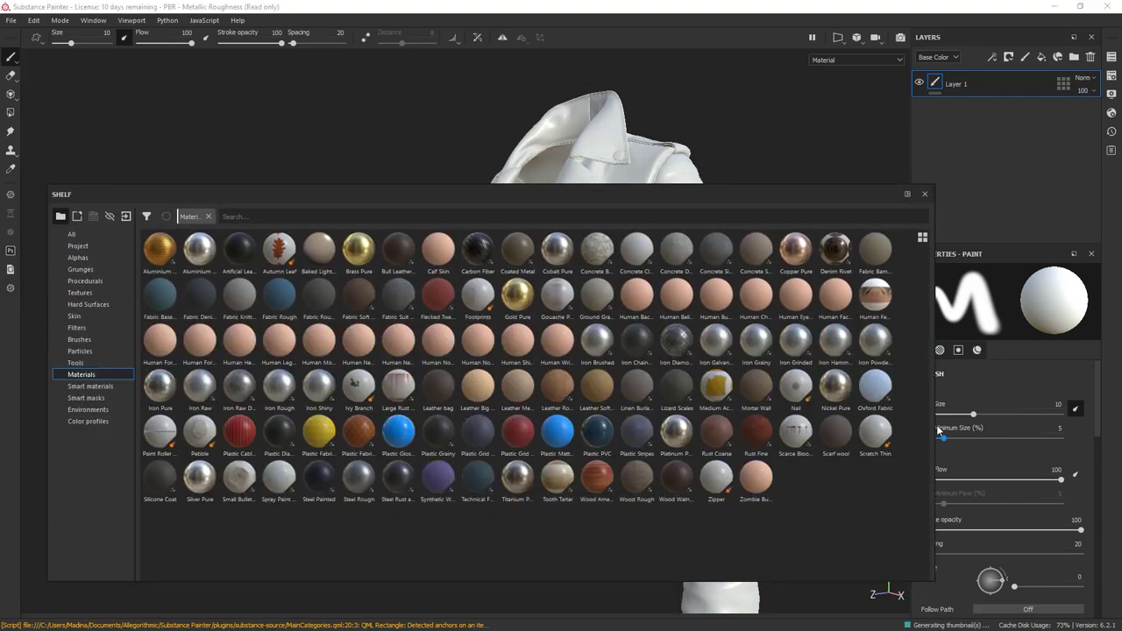
drag(933, 420, 733, 420)
drag(498, 197, 601, 150)
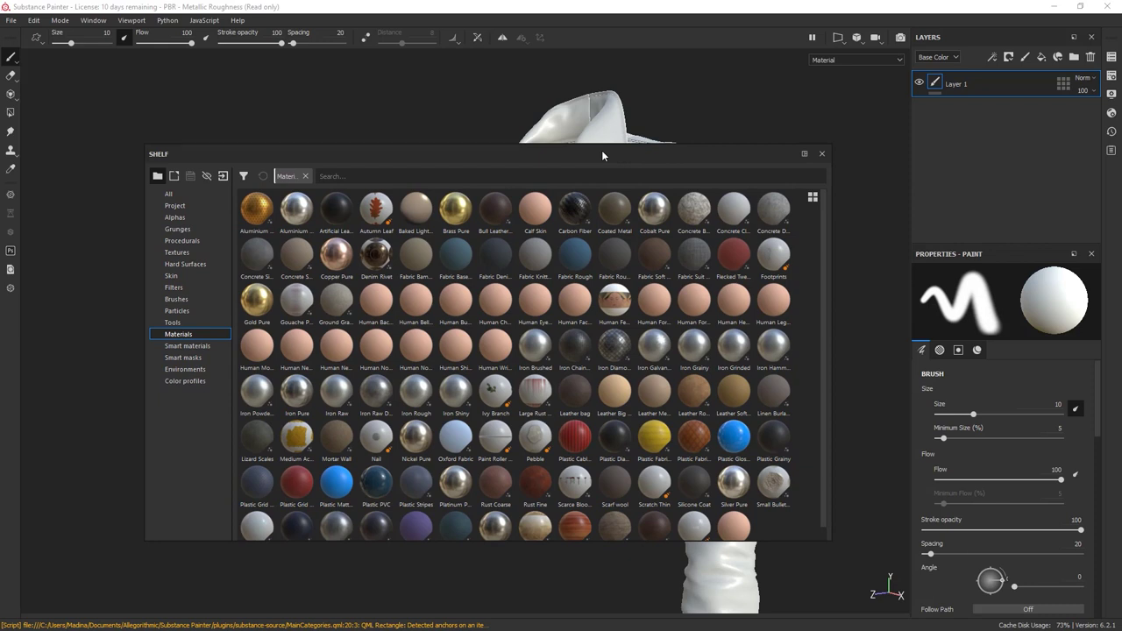
drag(601, 150, 1078, 167)
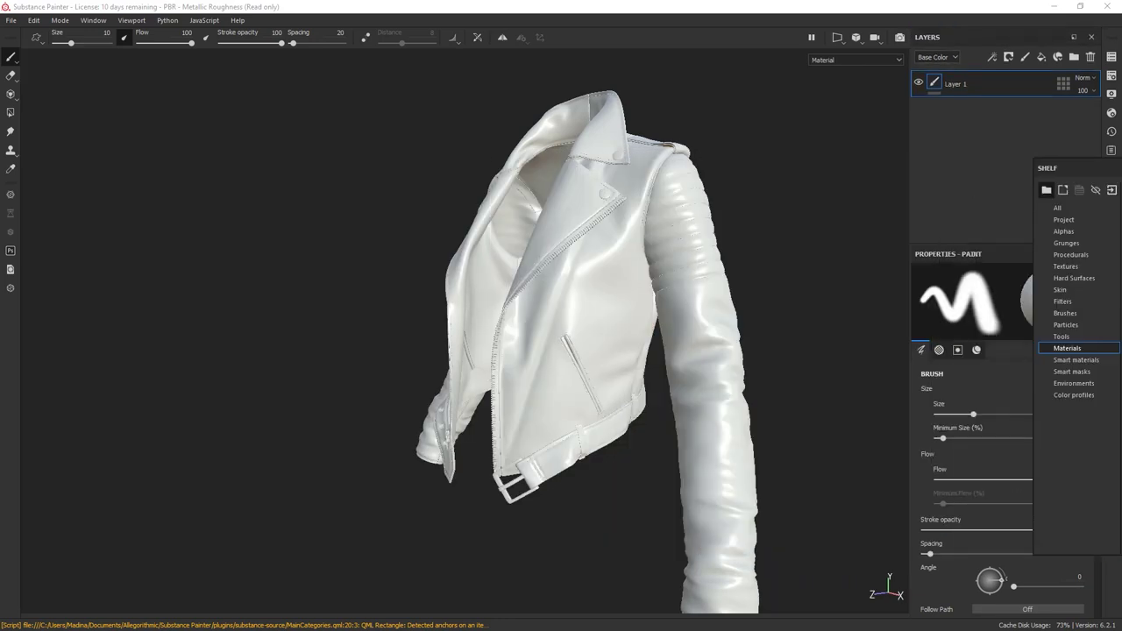
alt+drag(778, 438, 653, 317)
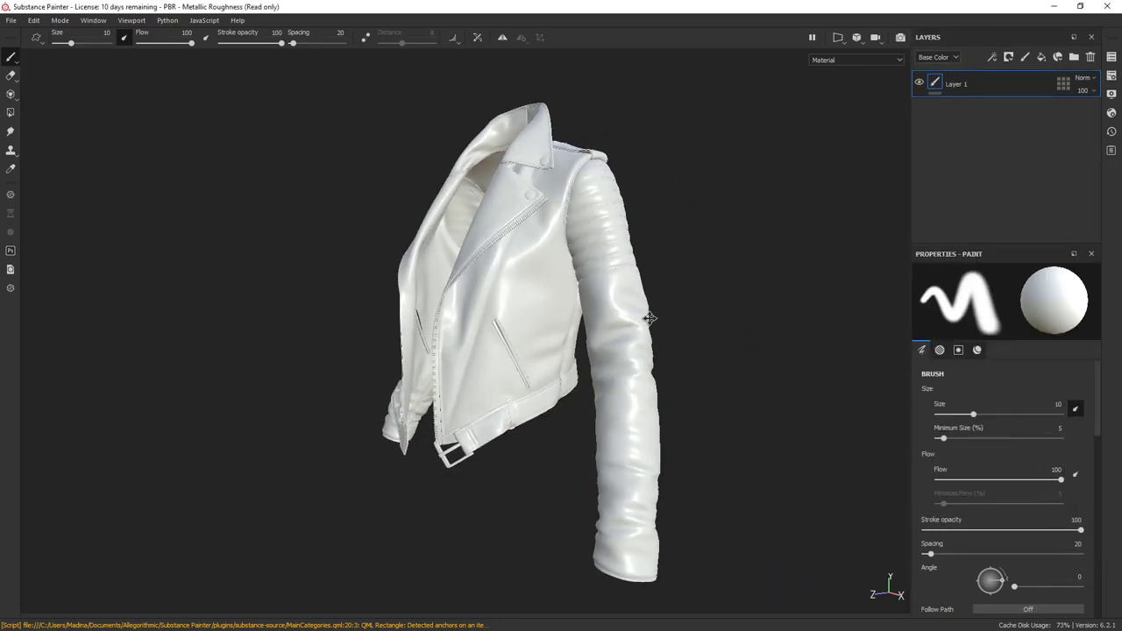
- In Bake Mesh Maps, exclude World space normal, ID, AO, Curvature, Position and Thickness, keeping only Normal
click(1112, 78)
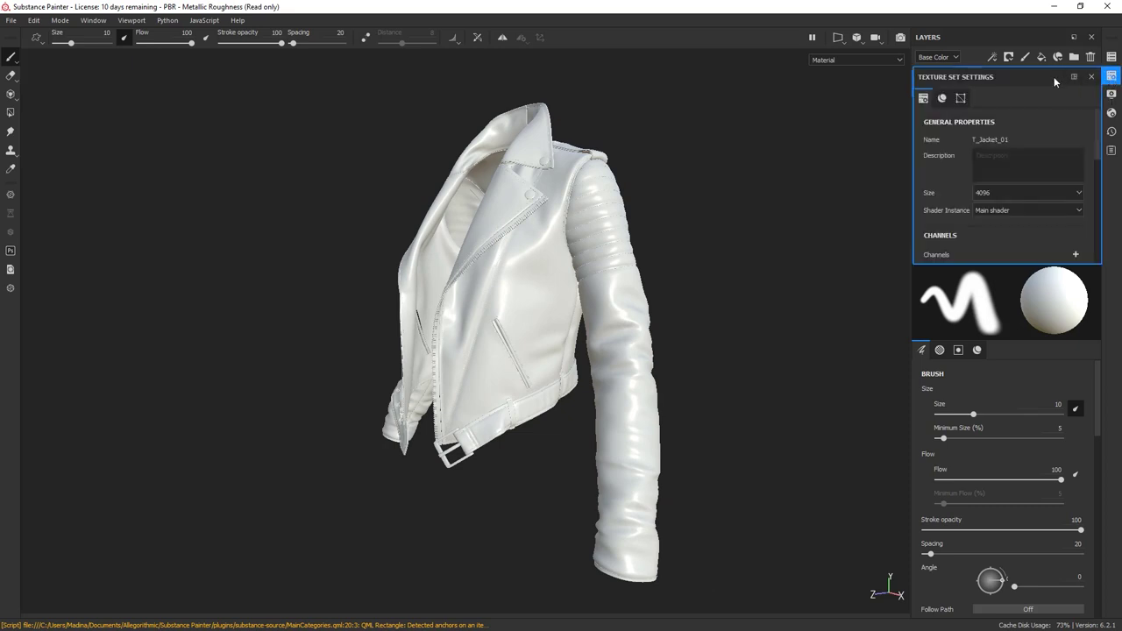
scroll(1087, 207, down, 4)
scroll(1085, 204, down, 4)
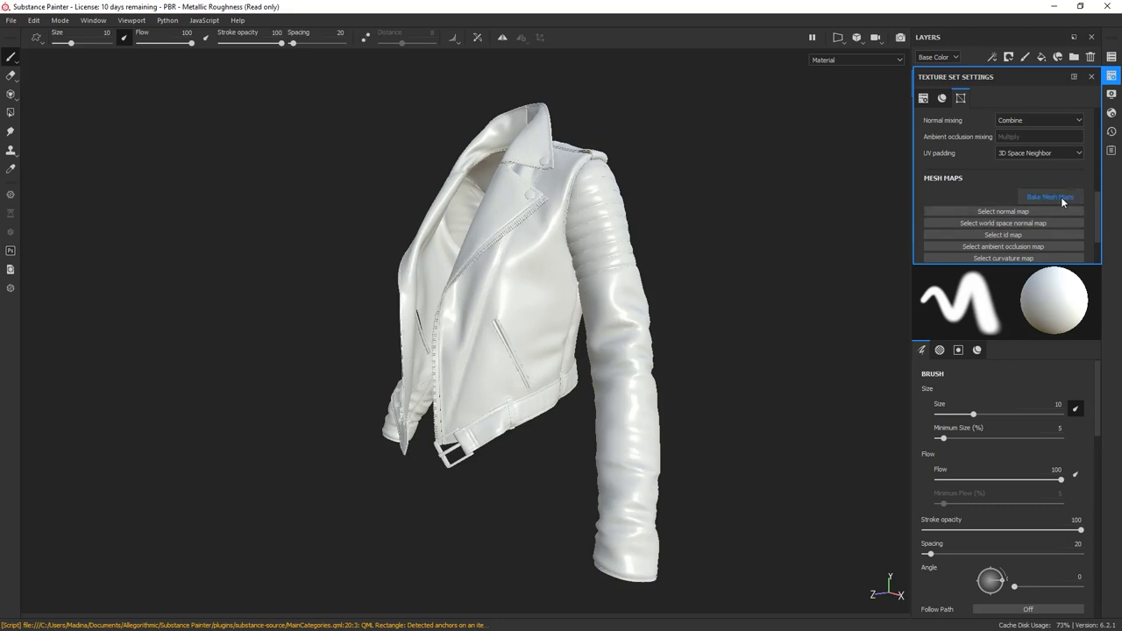
click(1062, 198)
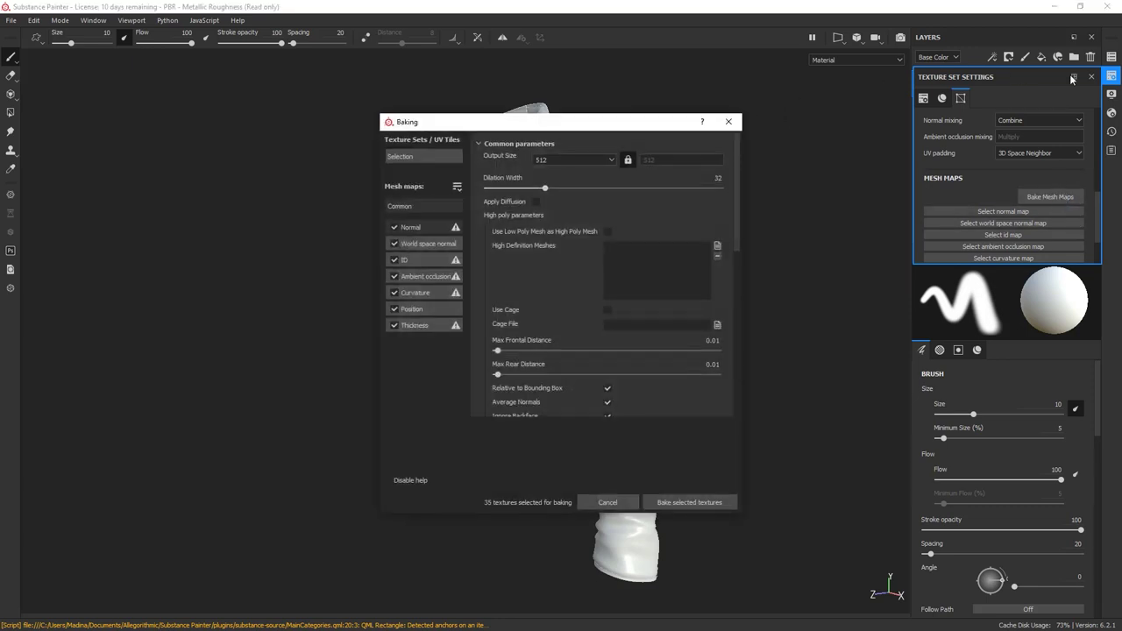
drag(627, 128, 595, 114)
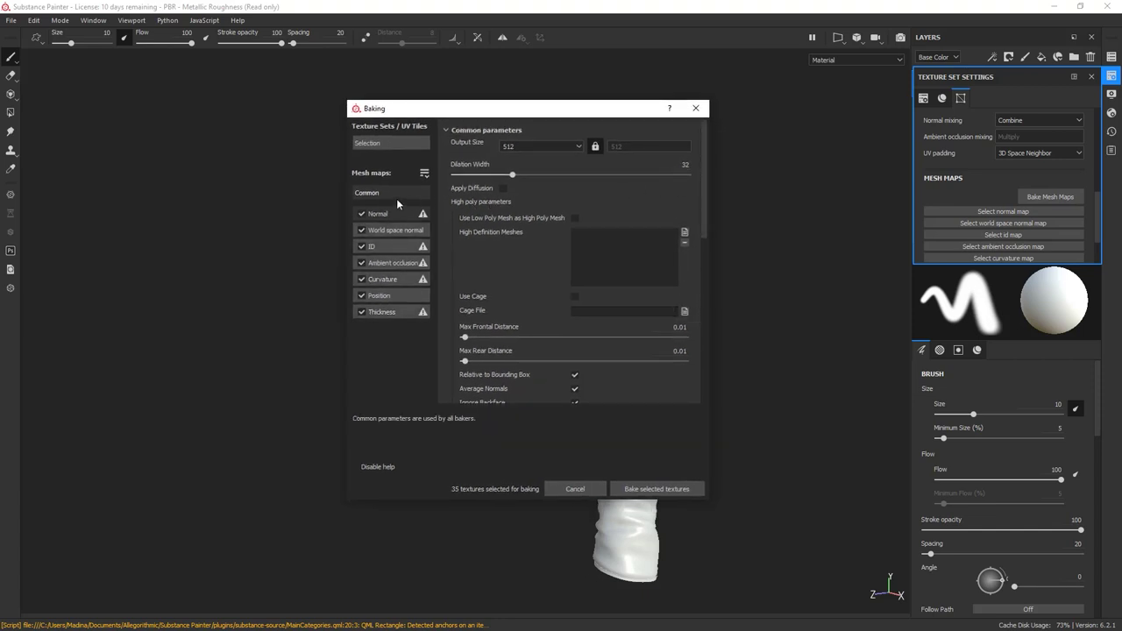
click(363, 232)
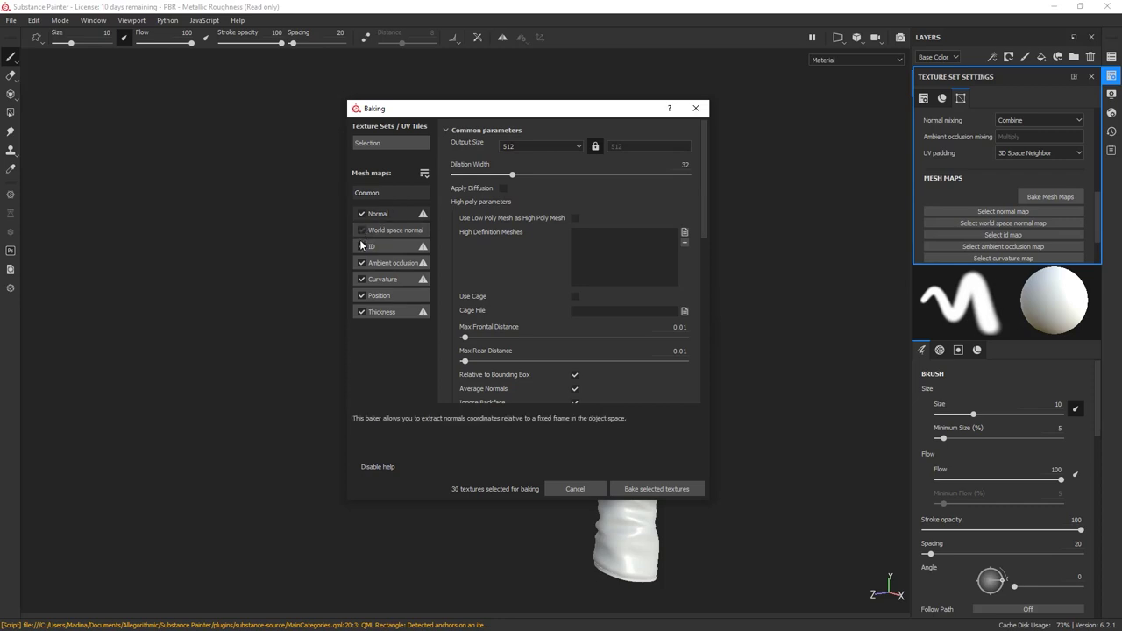
click(363, 248)
click(363, 264)
click(363, 280)
click(363, 295)
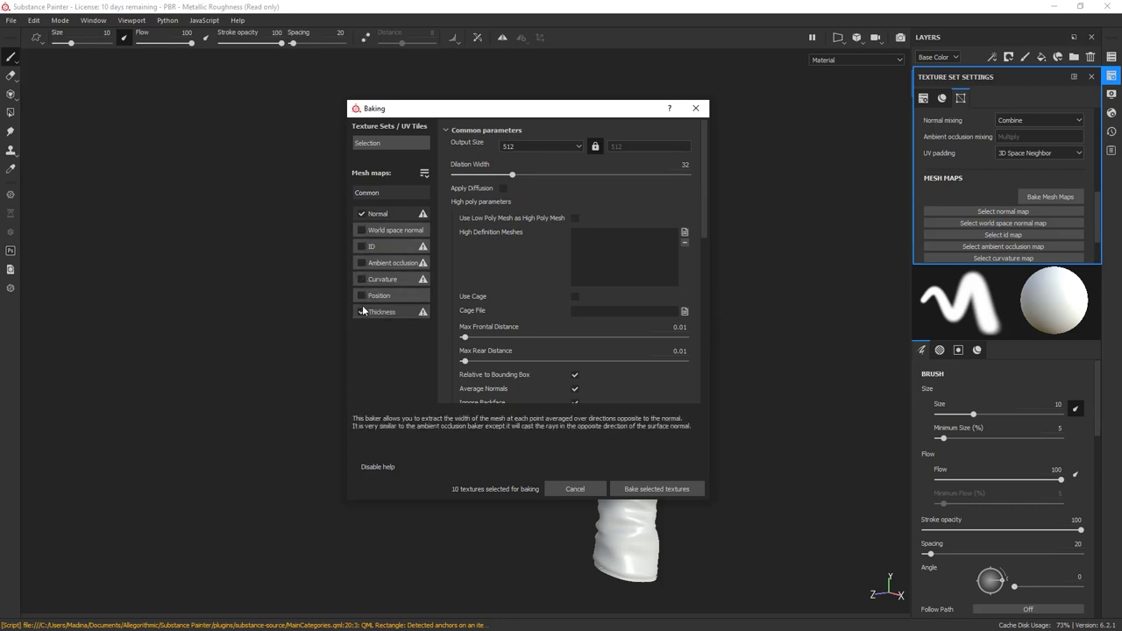
click(362, 312)
- Set antialiasing to Subsampling 2x2 and launch the Normal-only bake
double_click(502, 147)
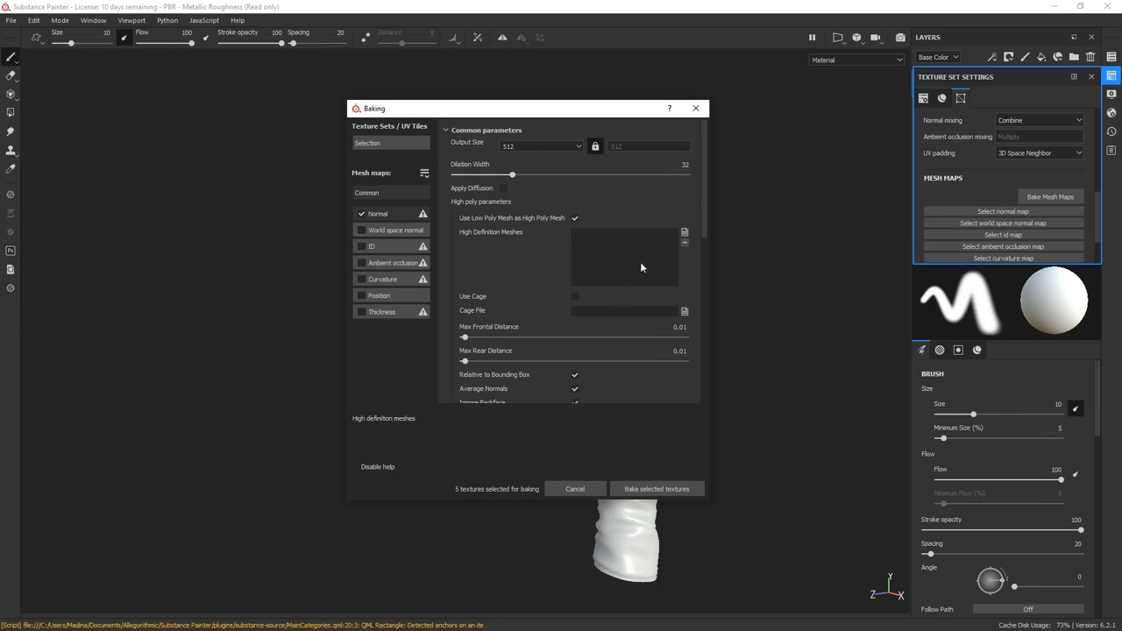
scroll(640, 267, down, 4)
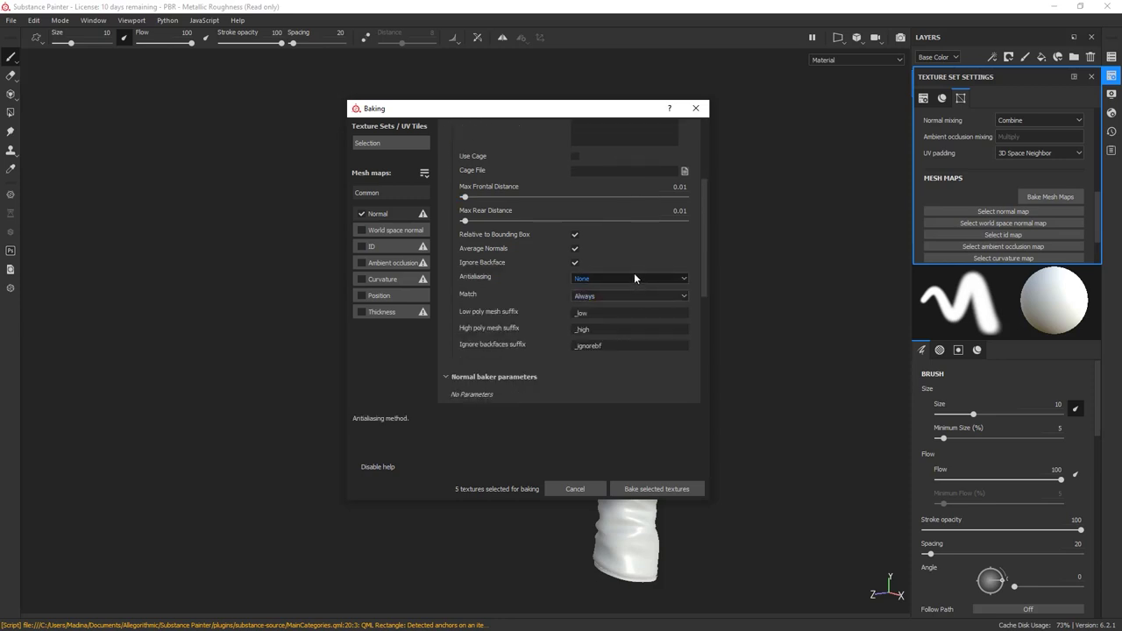
click(634, 278)
click(620, 299)
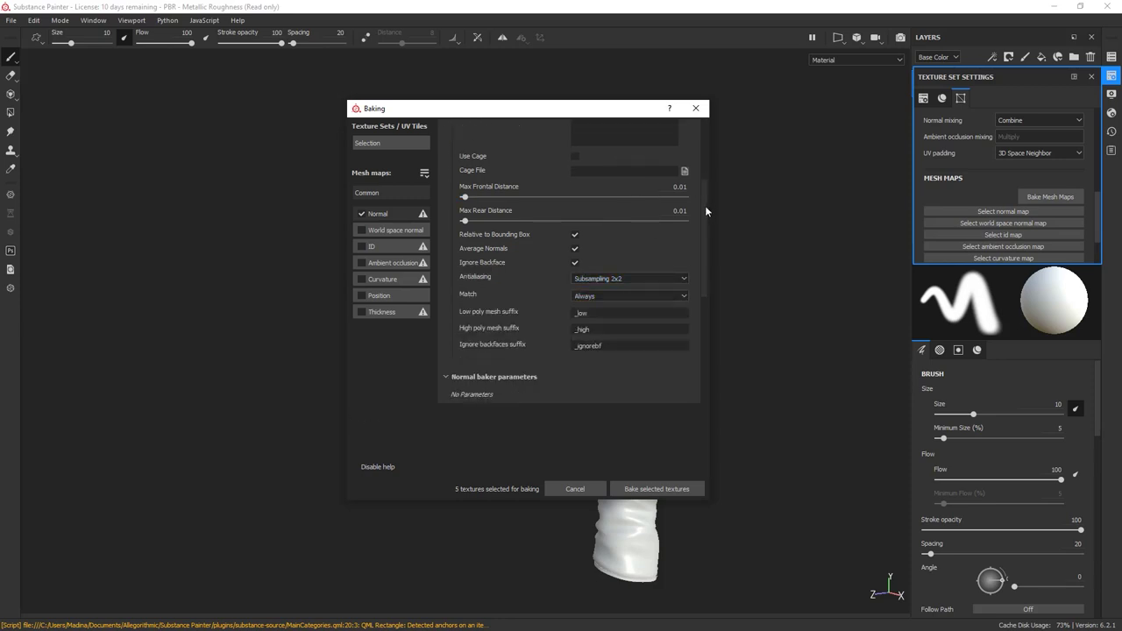
drag(705, 205, 703, 157)
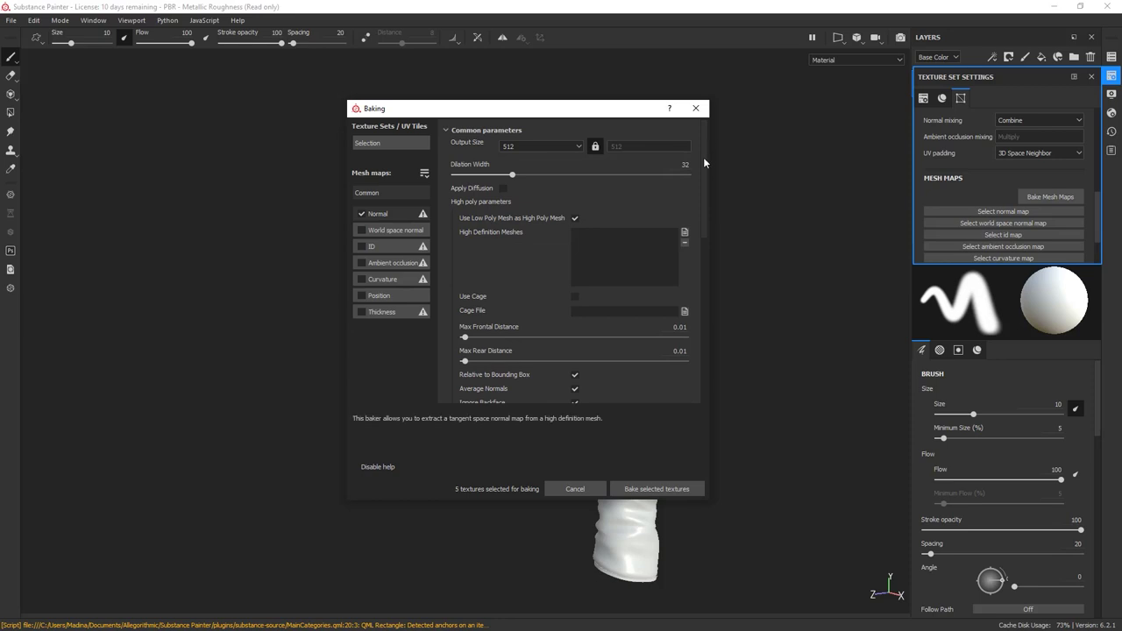
click(668, 490)
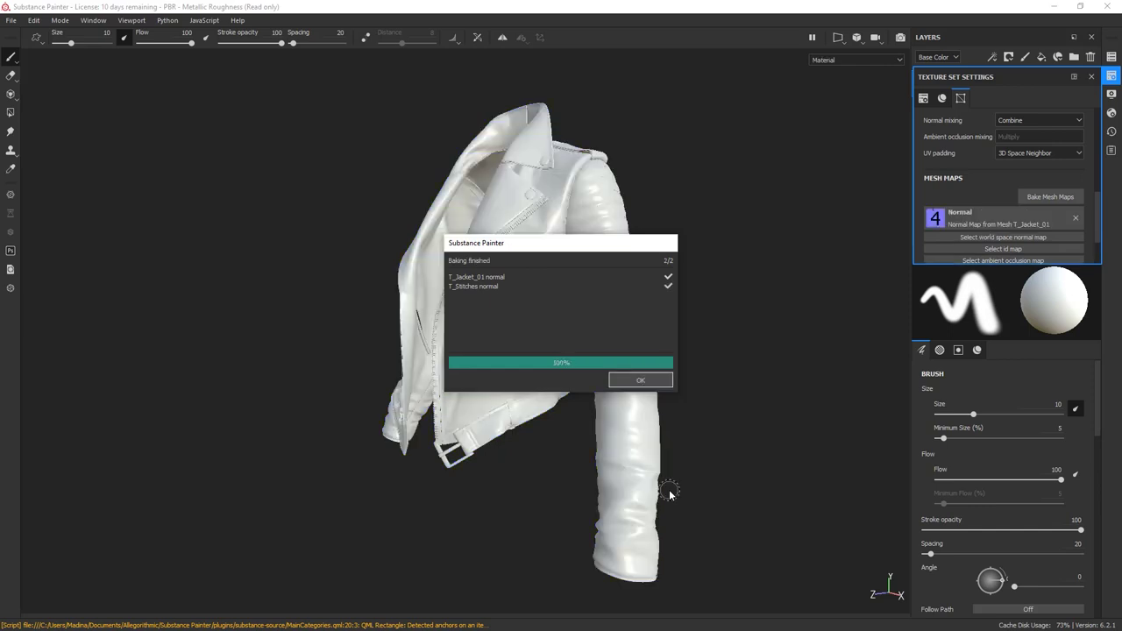
- Dismiss the Baking finished report once T_Jacket_01 and T_Stitches normals are baked
click(656, 380)
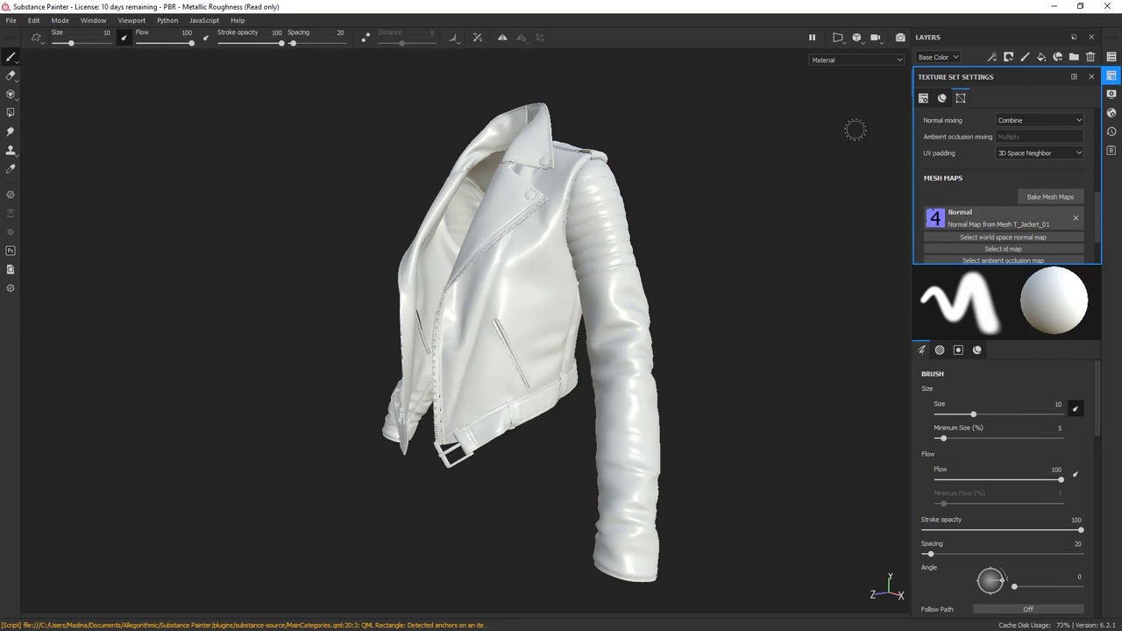
click(843, 41)
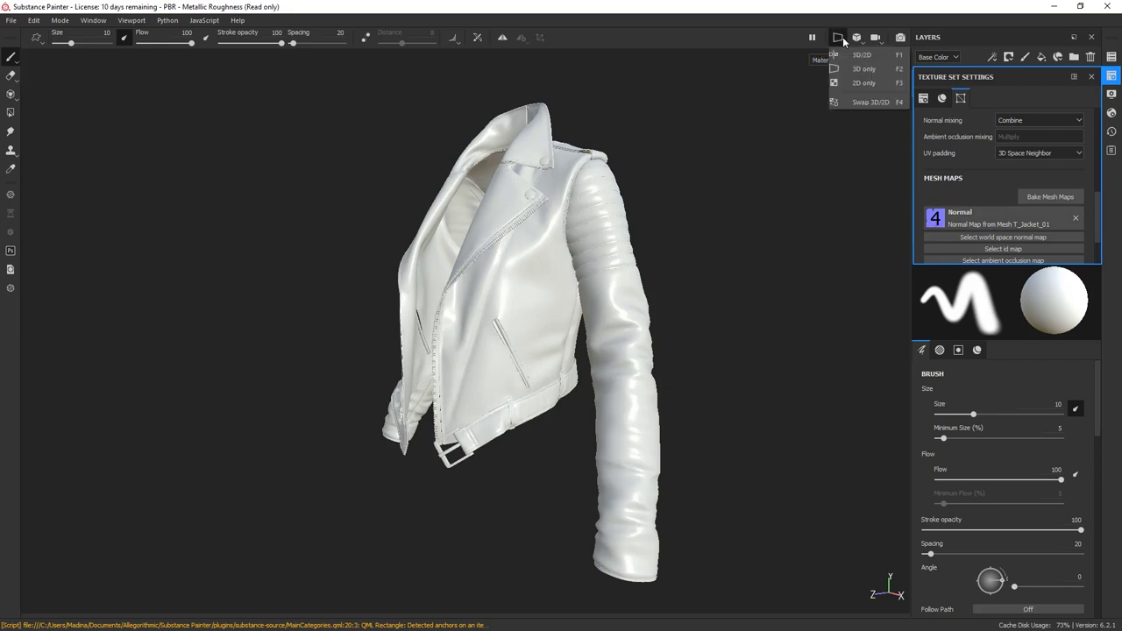
- Switch to the 2D-only view and zoom out to see baked normals across UDIM tiles 1001–1004
click(864, 82)
alt+right_drag(399, 204, 366, 390)
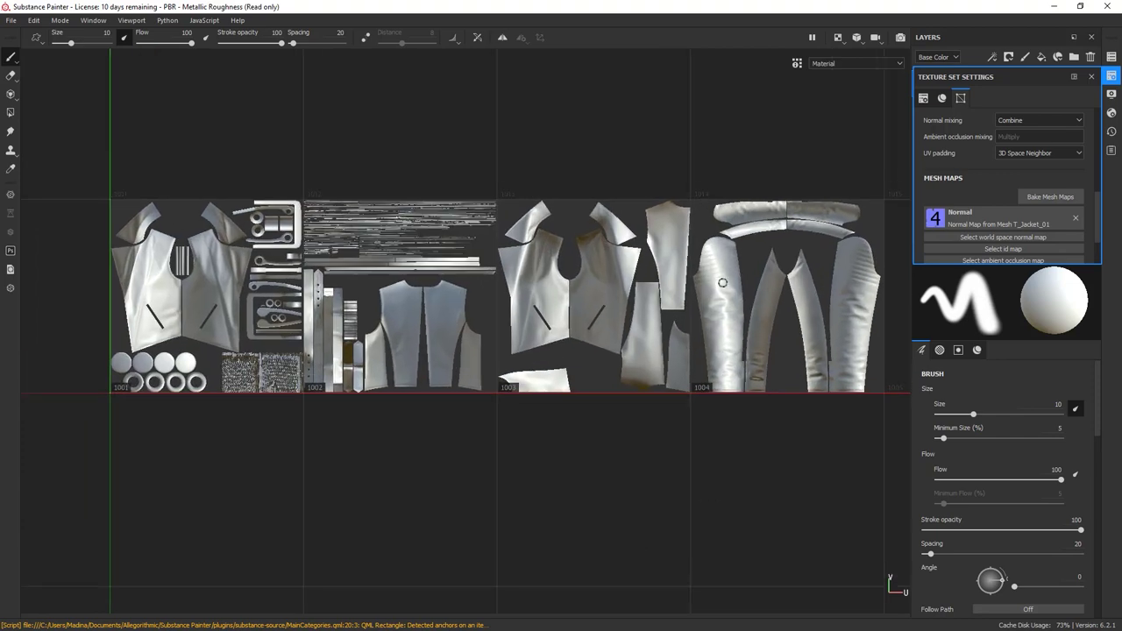
alt+middle_drag(776, 470, 771, 482)
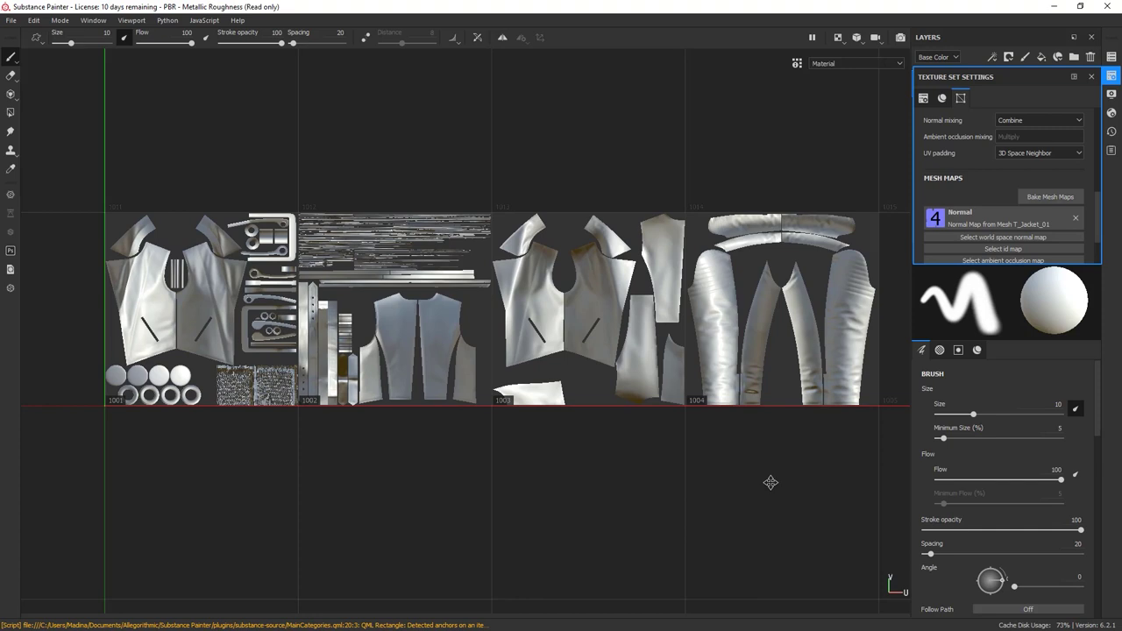
click(844, 39)
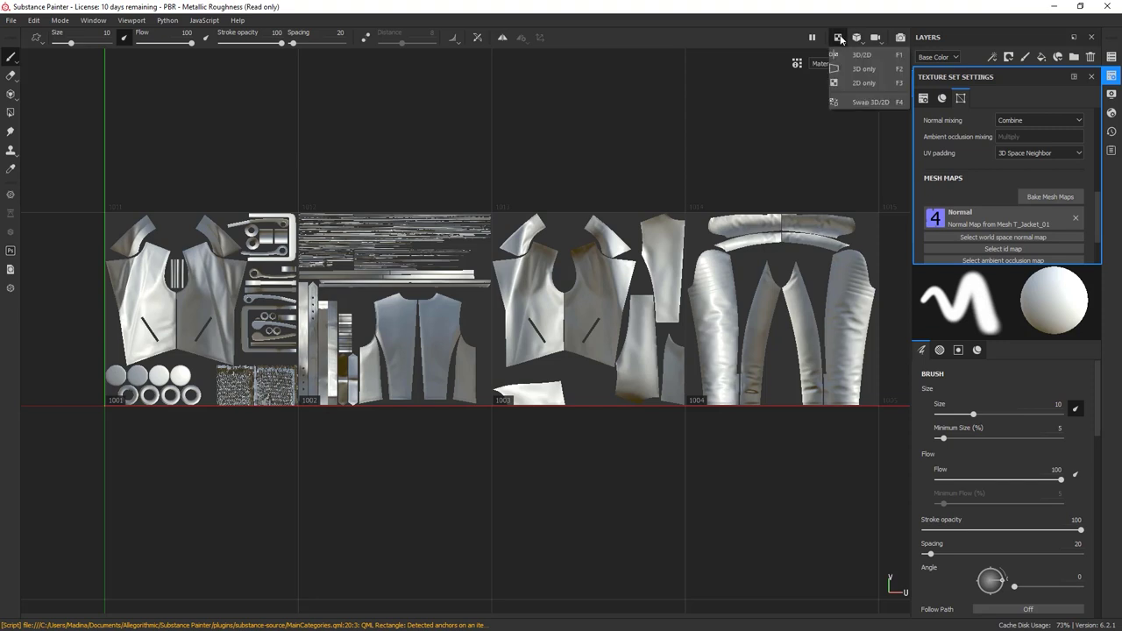
- Return to the 3D view and tick every mesh map in Bake Mesh Maps
click(864, 69)
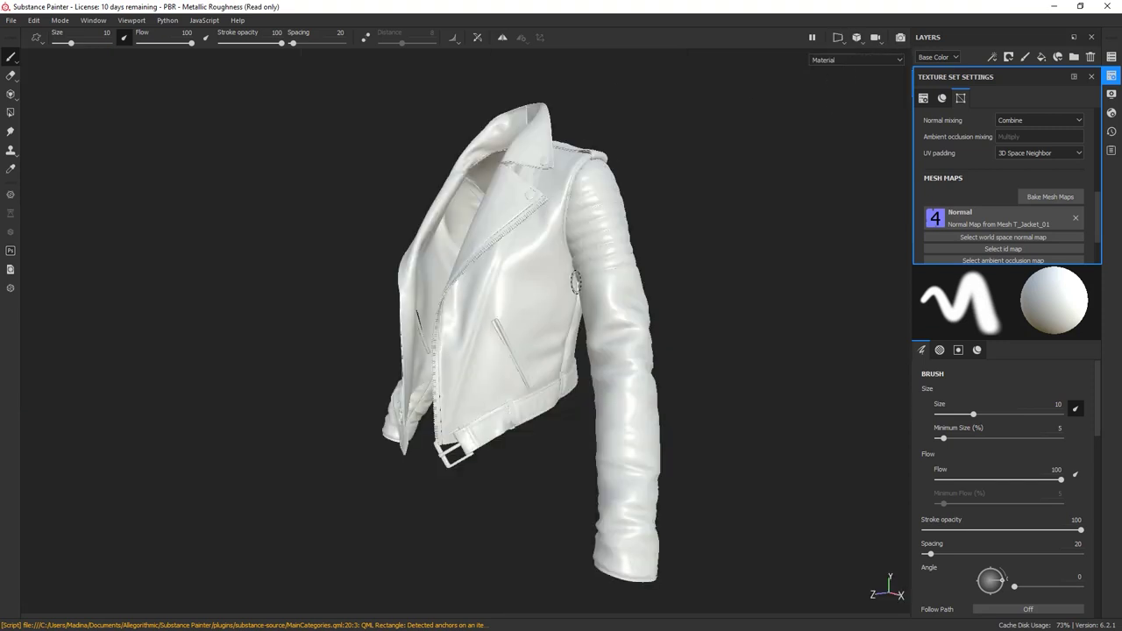
click(1077, 195)
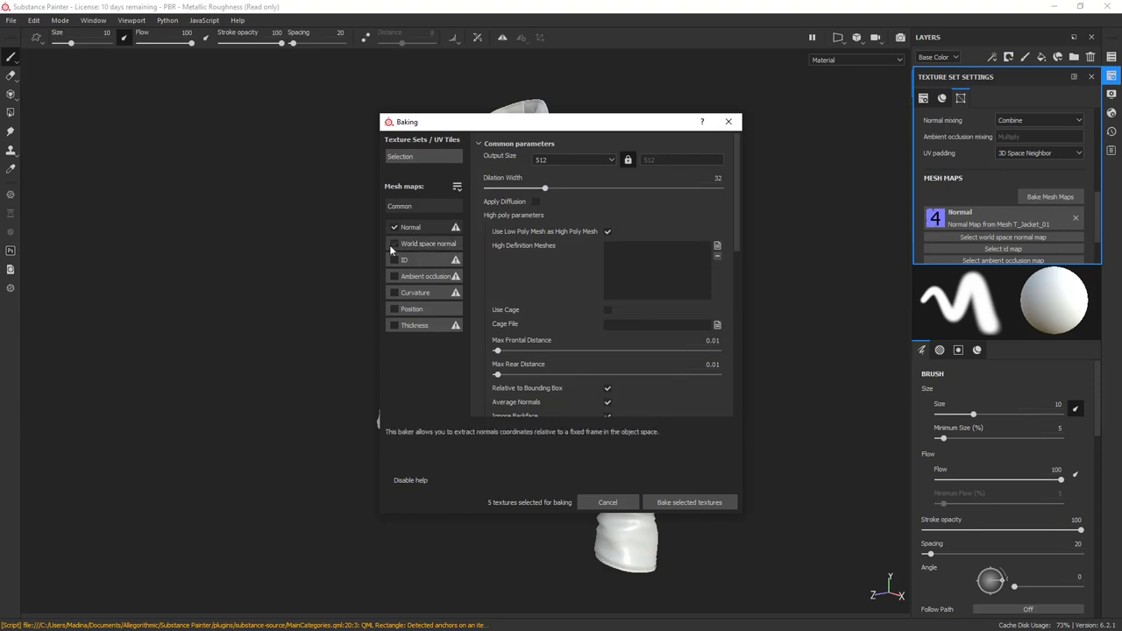
click(394, 244)
click(394, 259)
click(394, 276)
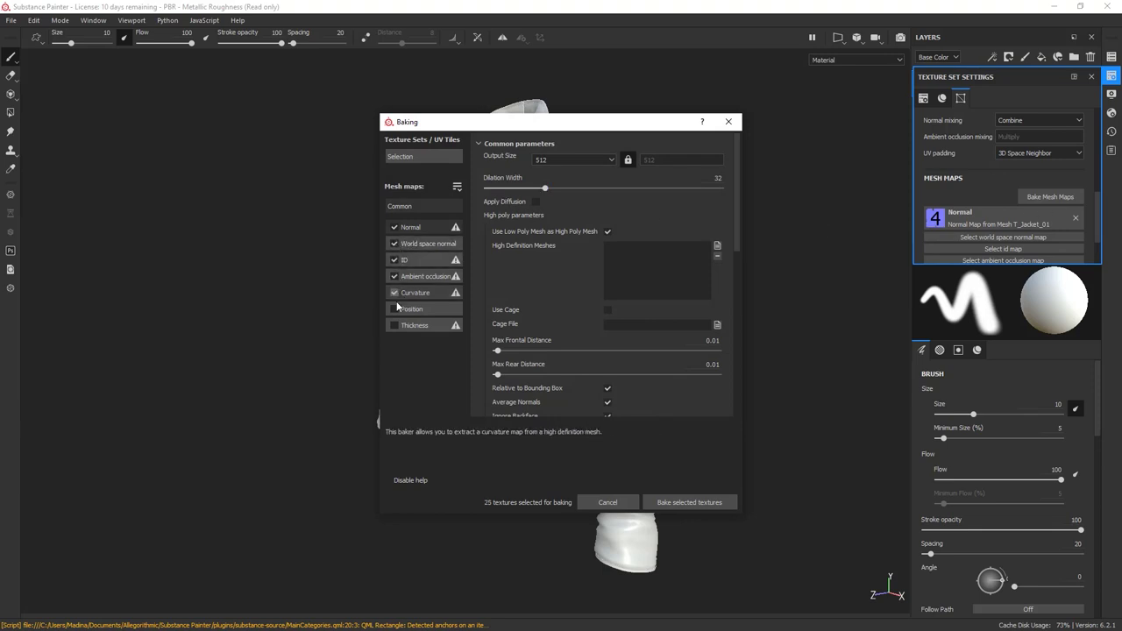
click(395, 292)
click(394, 309)
click(394, 325)
- Set the bake output size to 4096 and antialiasing to Subsampling 4x4
click(588, 160)
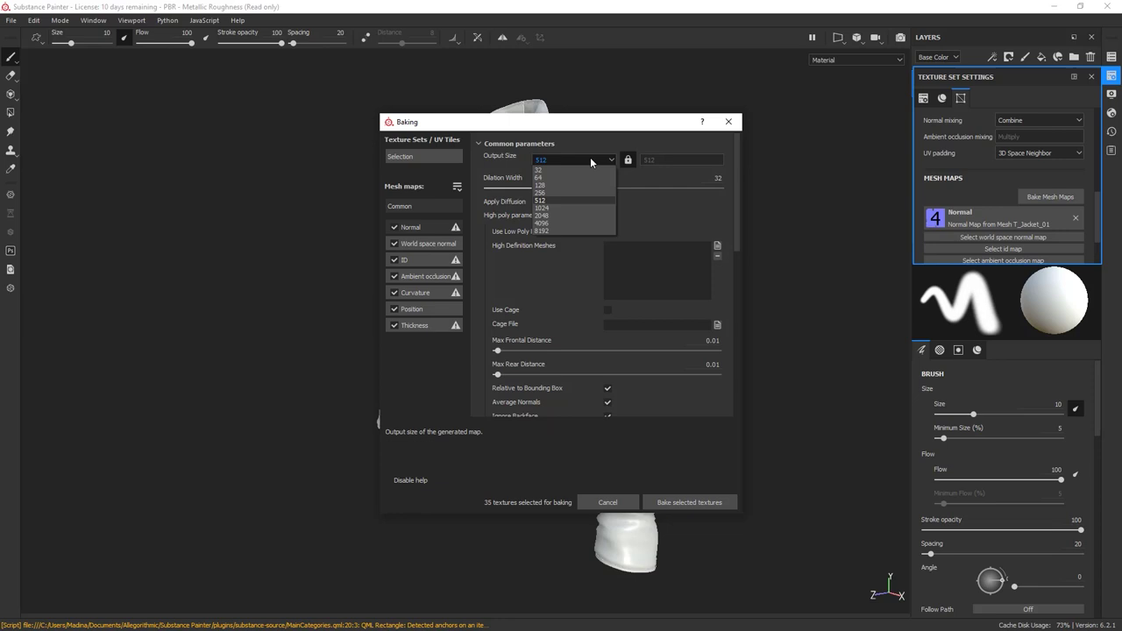
click(554, 222)
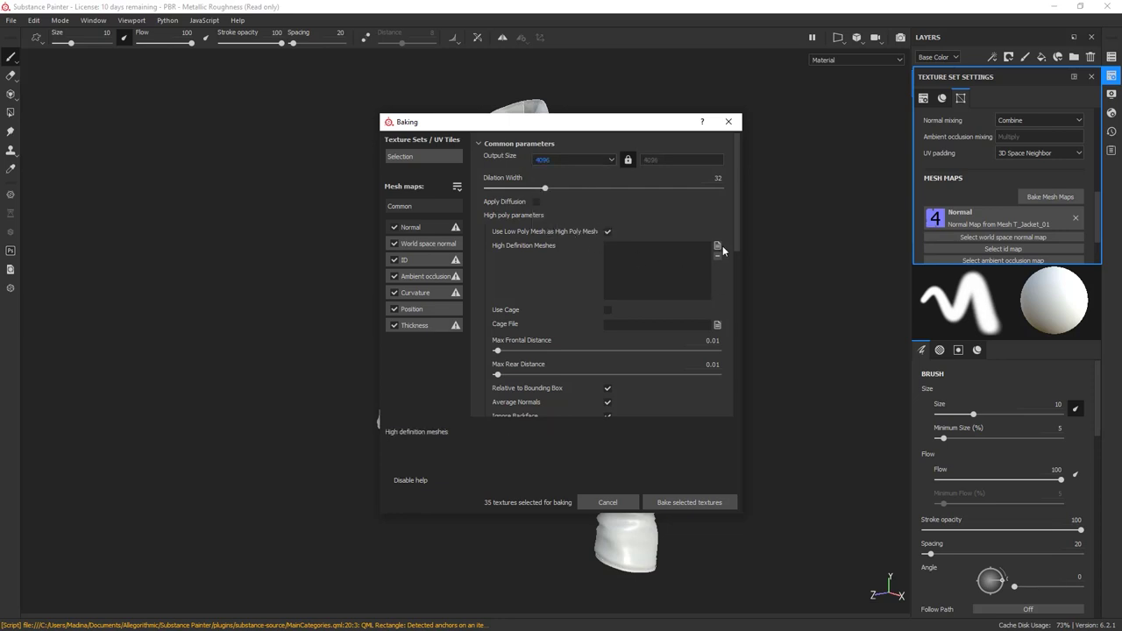
drag(734, 231, 728, 296)
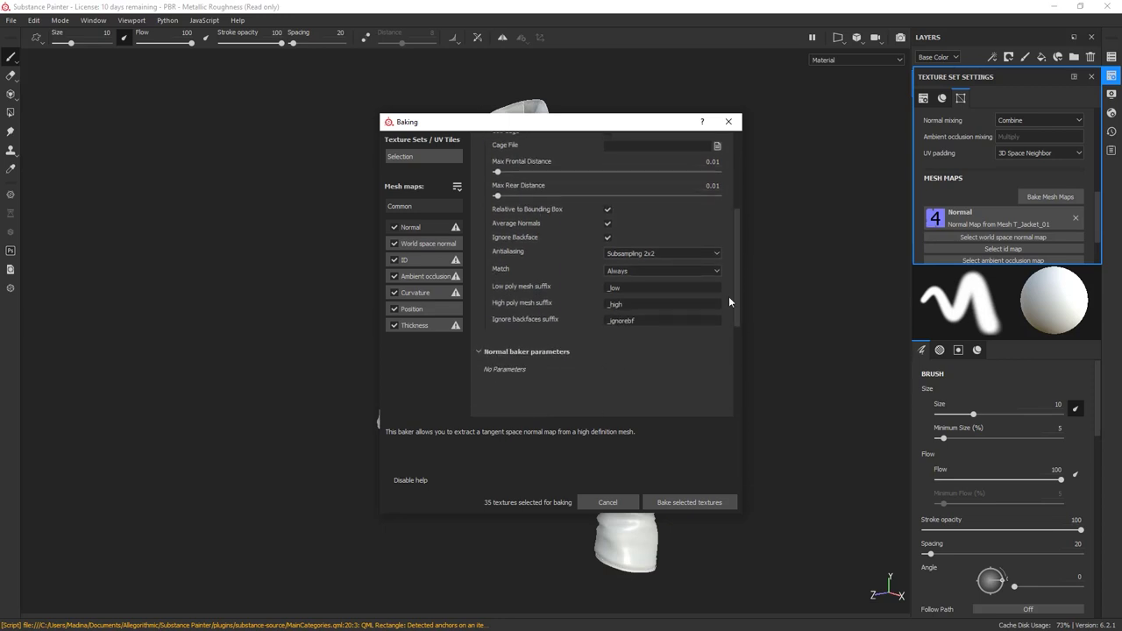
click(624, 252)
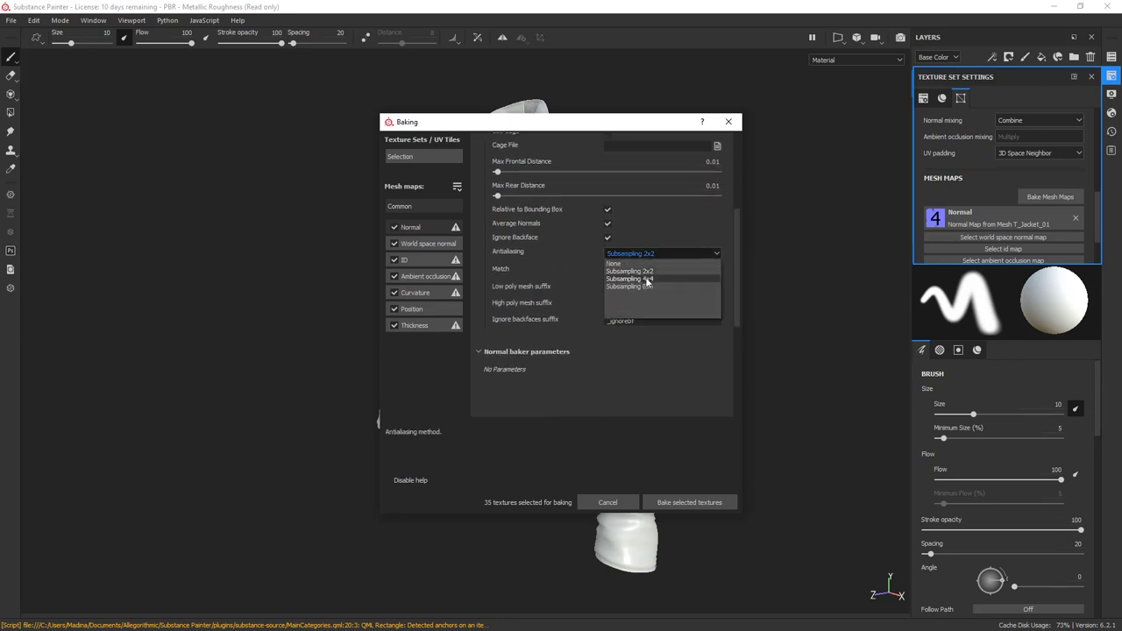
click(646, 279)
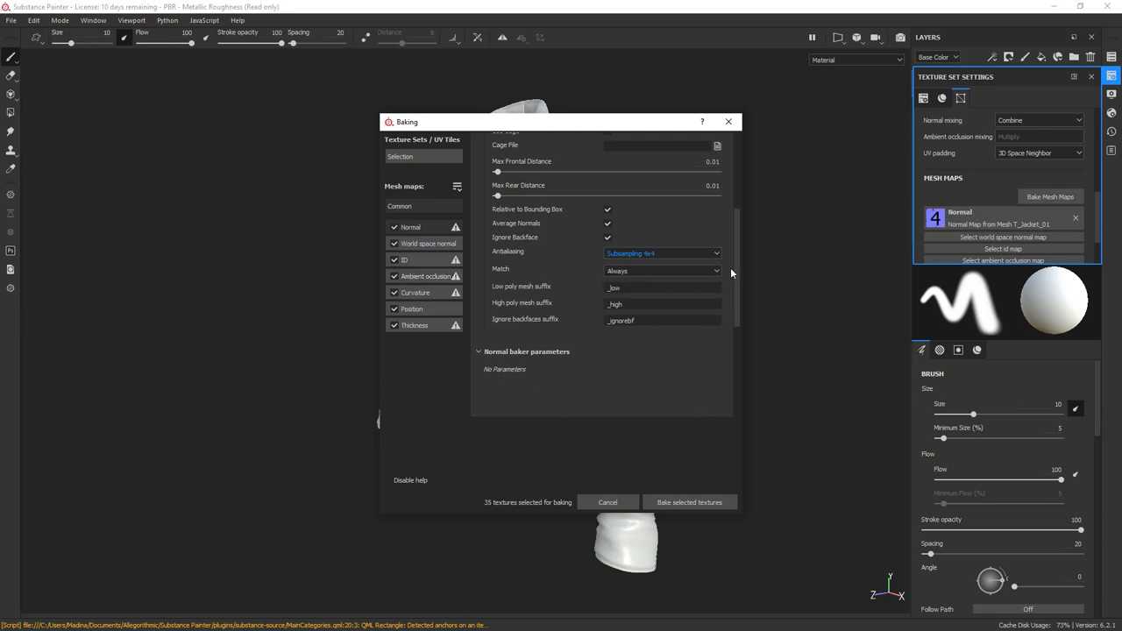
mouse_move(735, 279)
mouse_down()
mouse_move(738, 307)
mouse_move(737, 287)
mouse_up()
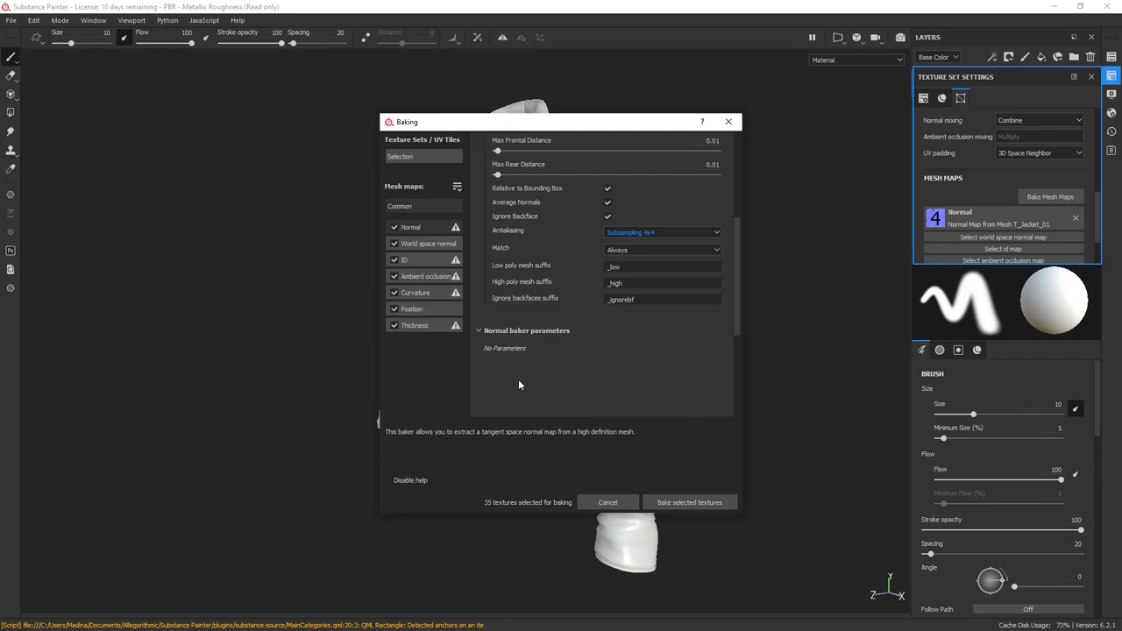
- Keep the ID baker on Material Color, then exclude the ID map from the bake
click(431, 263)
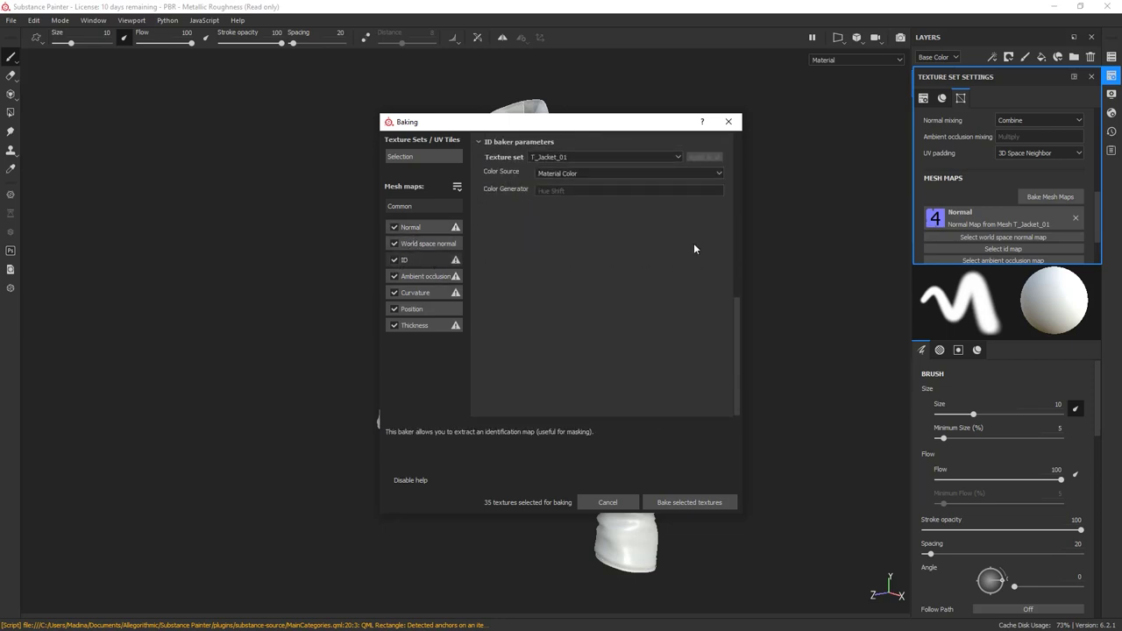
click(685, 173)
click(684, 173)
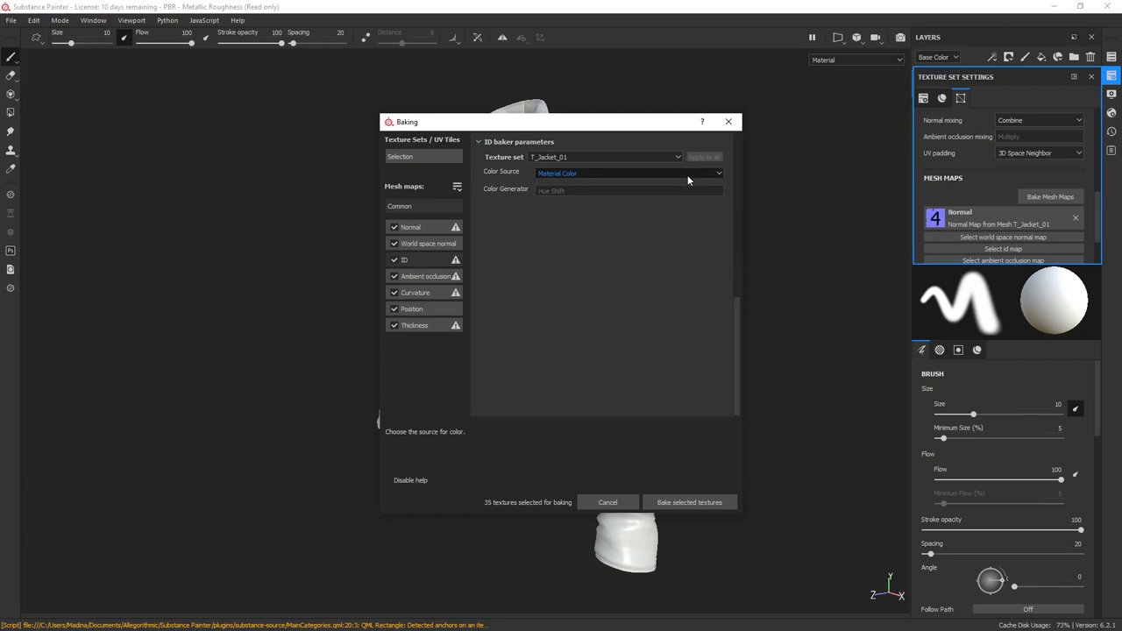
click(395, 260)
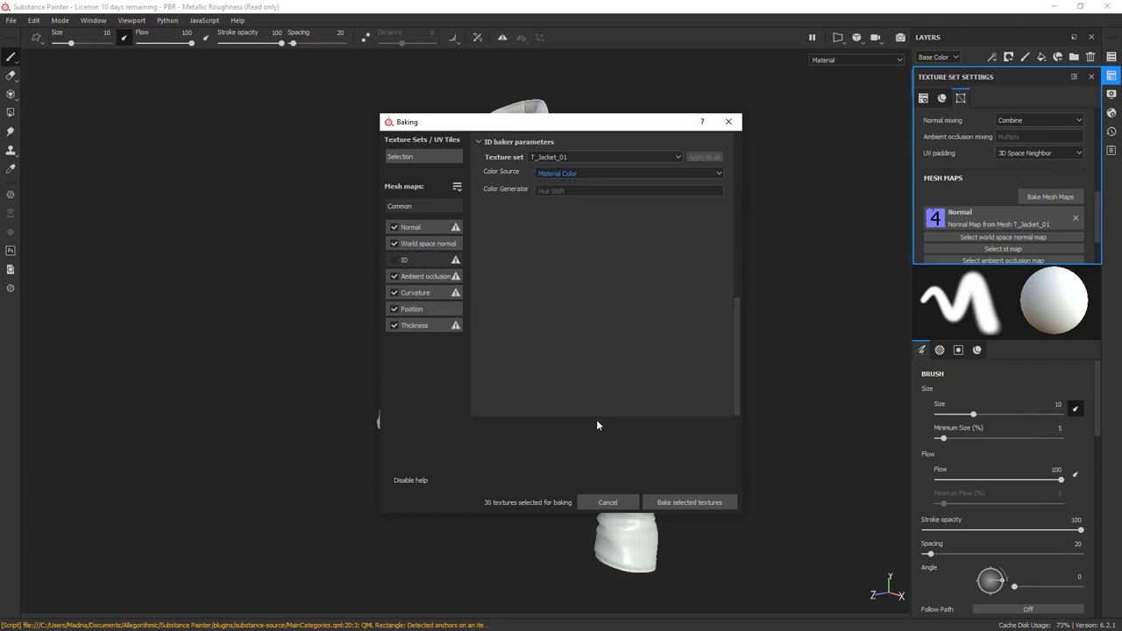
click(432, 205)
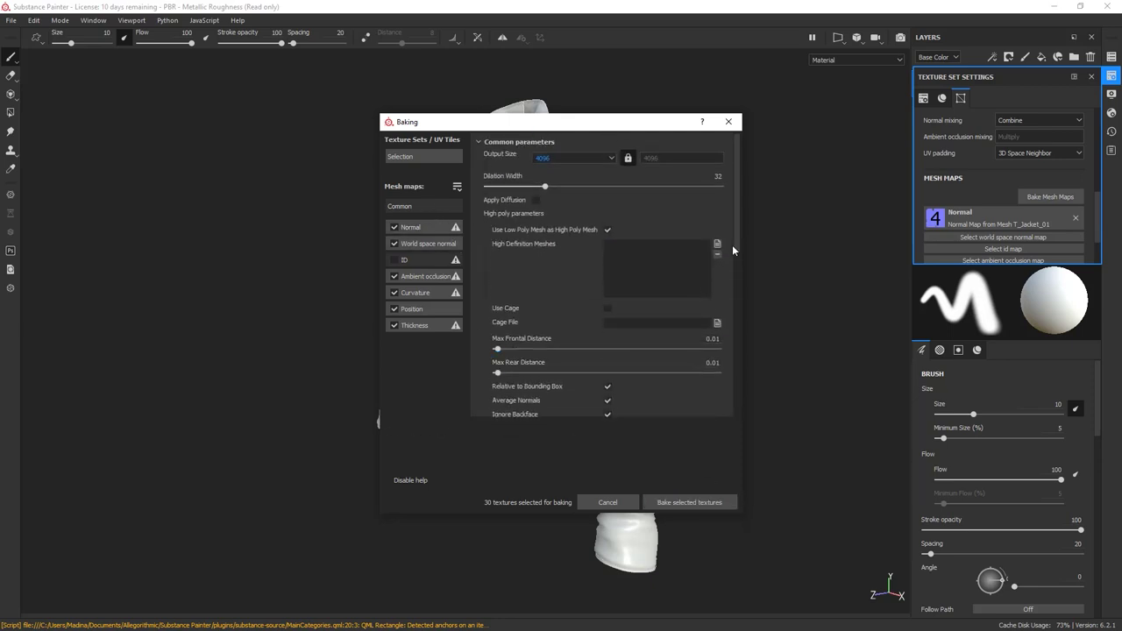
drag(732, 245, 739, 330)
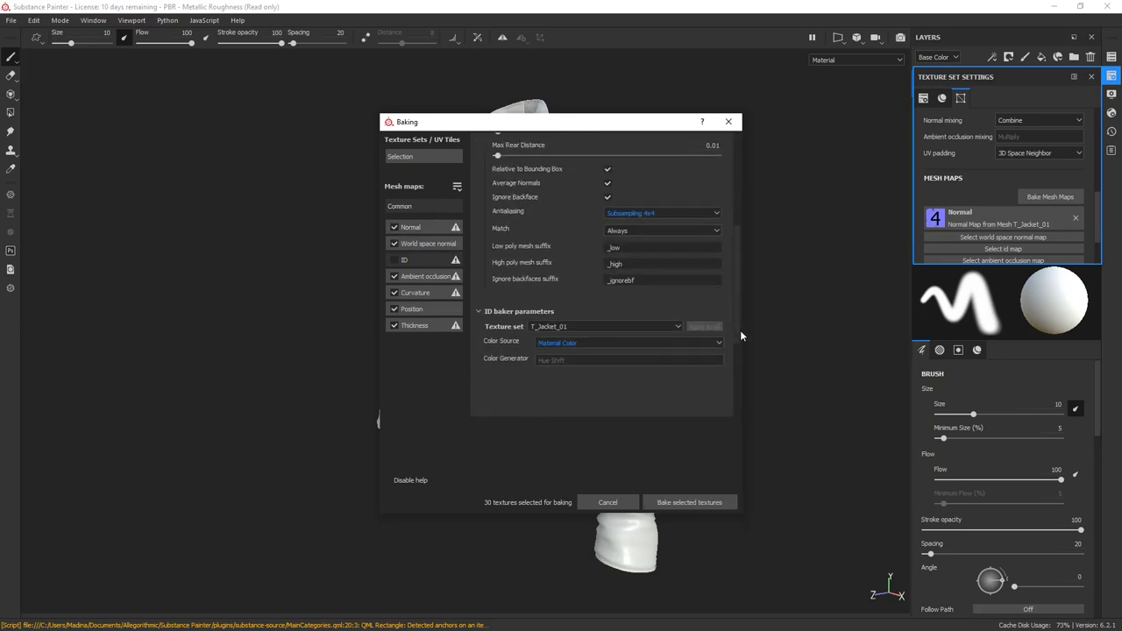
- Bake all selected mesh maps for T_Jacket_01 and T_Stitches and dismiss the finished report
click(691, 503)
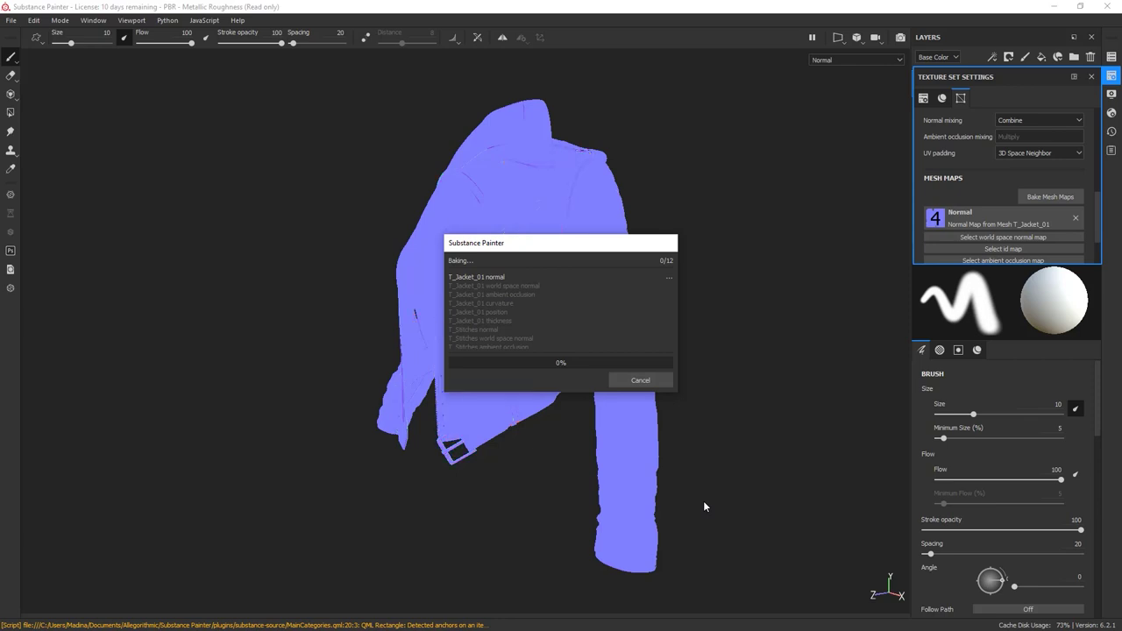
drag(526, 243, 762, 168)
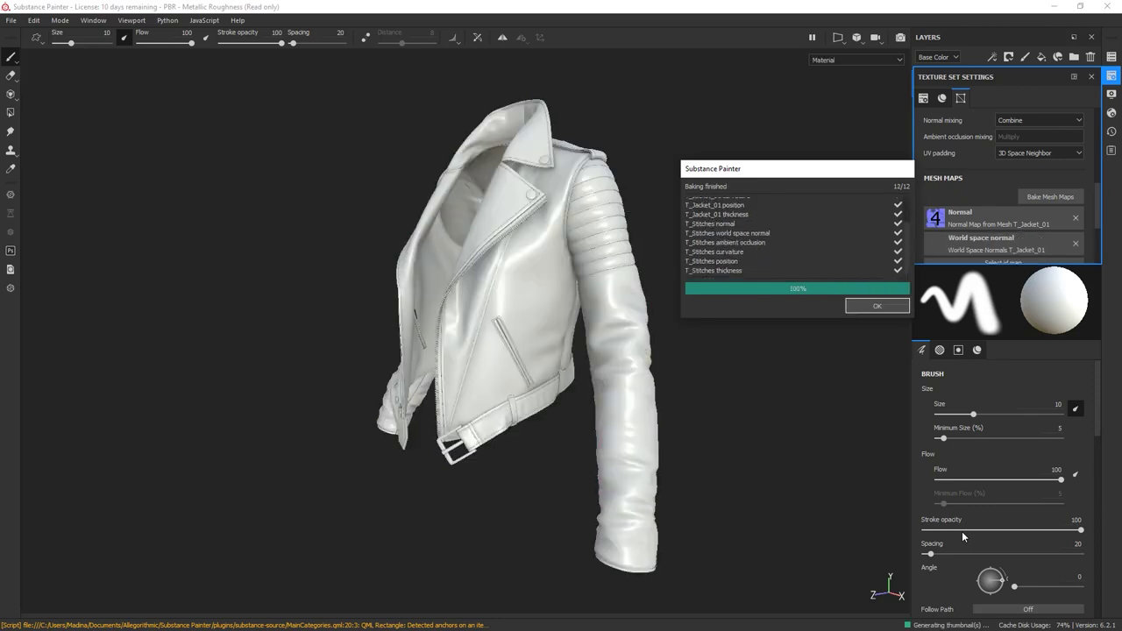
click(877, 305)
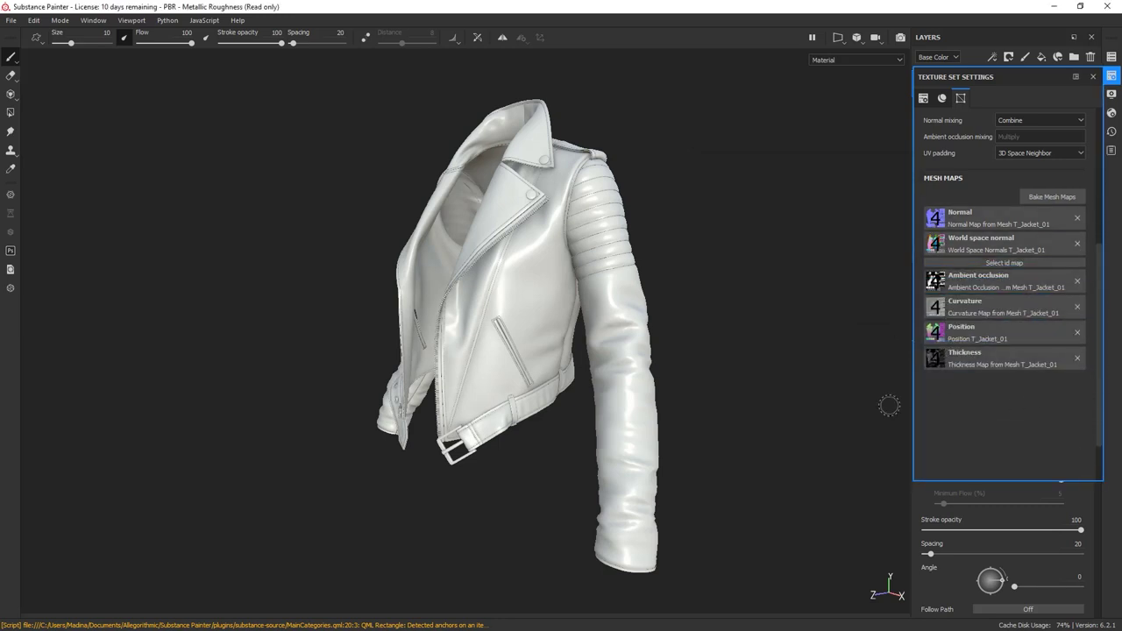
alt+drag(769, 488, 801, 293)
alt+right_drag(802, 293, 641, 290)
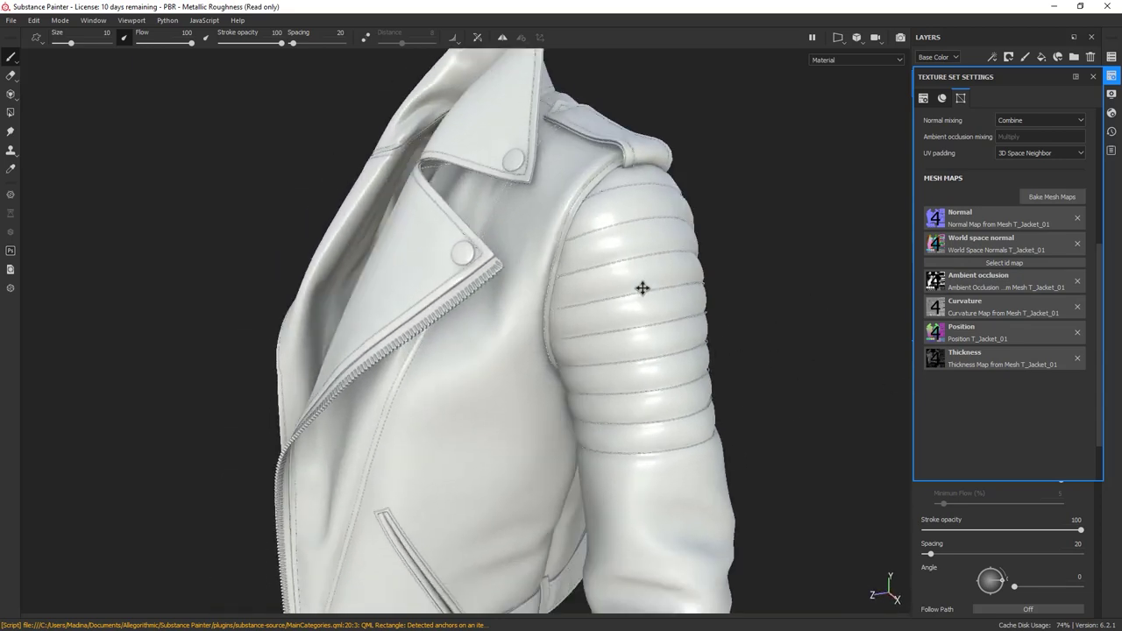
alt+drag(640, 290, 671, 348)
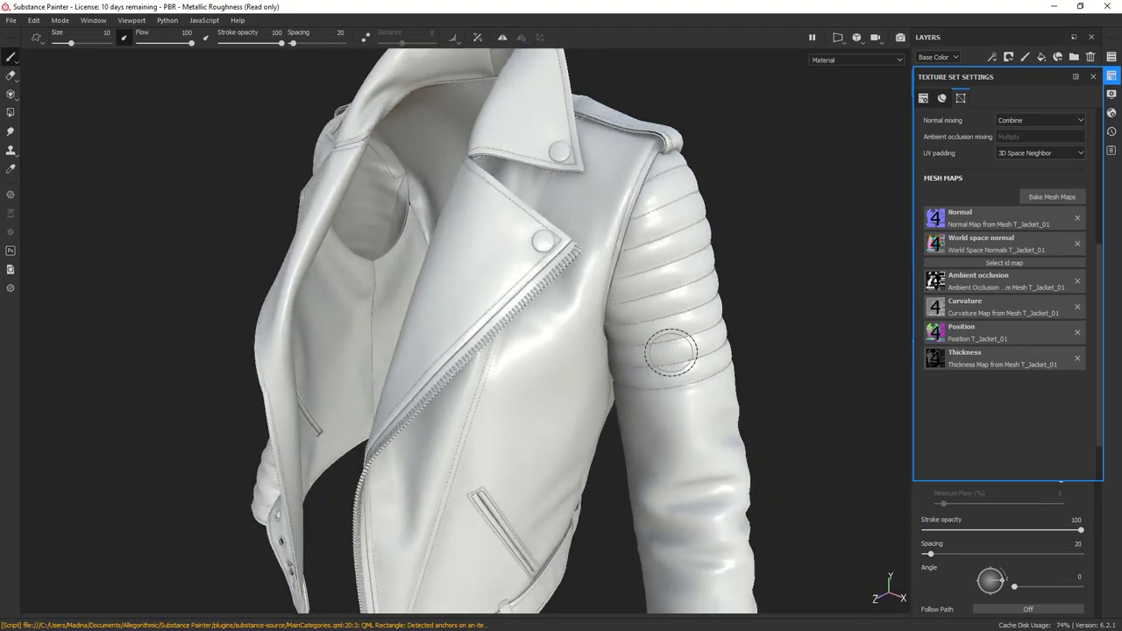
alt+middle_drag(671, 348, 548, 269)
alt+right_drag(549, 268, 491, 447)
alt+drag(491, 447, 465, 289)
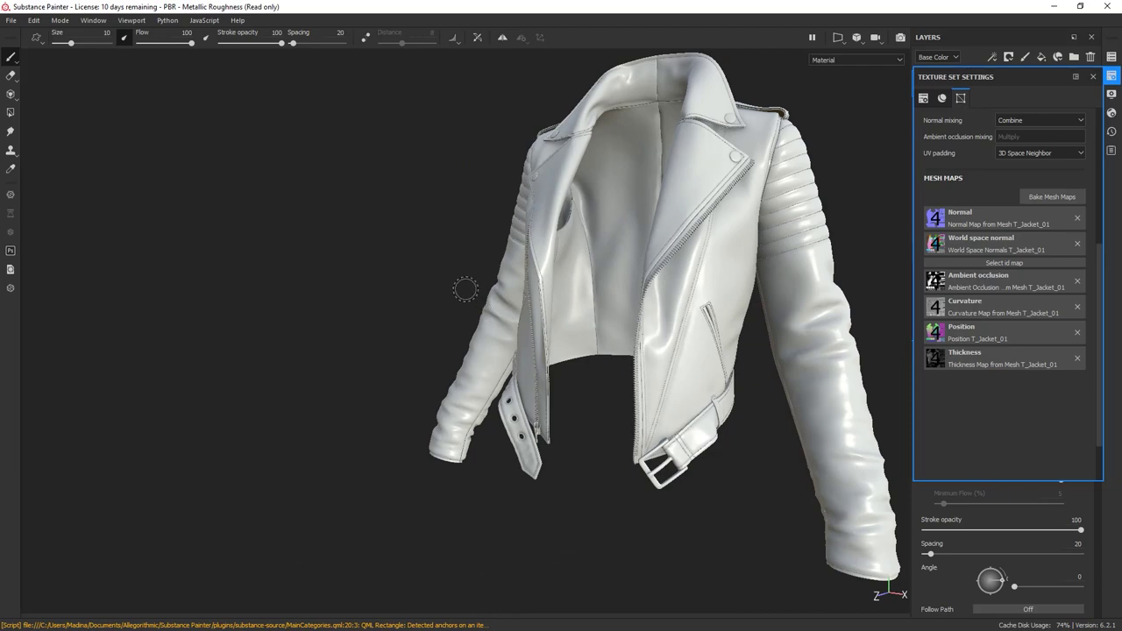
alt+right_drag(466, 289, 561, 293)
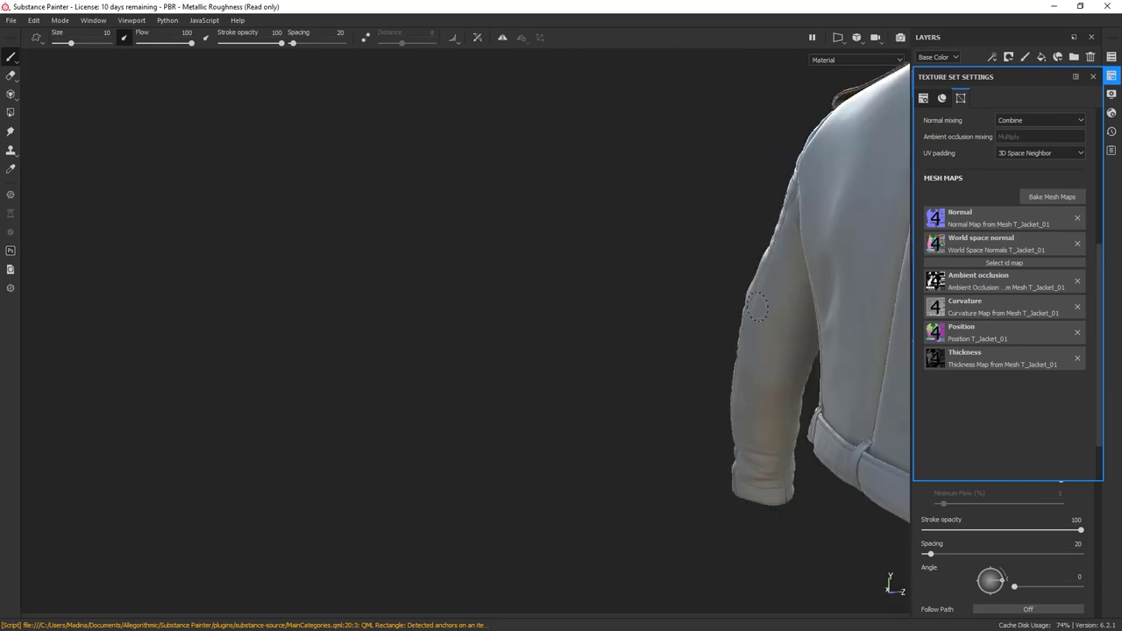
alt+drag(561, 294, 421, 263)
alt+right_drag(420, 263, 281, 248)
alt+drag(280, 248, 698, 253)
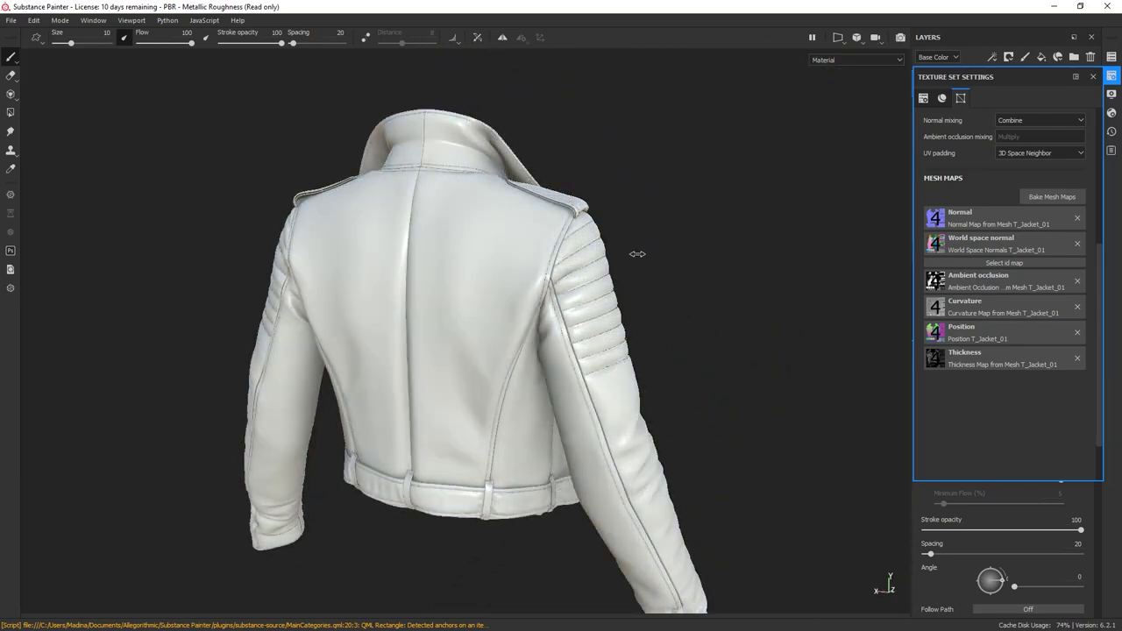
alt+right_drag(576, 333, 751, 318)
alt+middle_drag(751, 318, 699, 422)
alt+right_drag(699, 423, 614, 341)
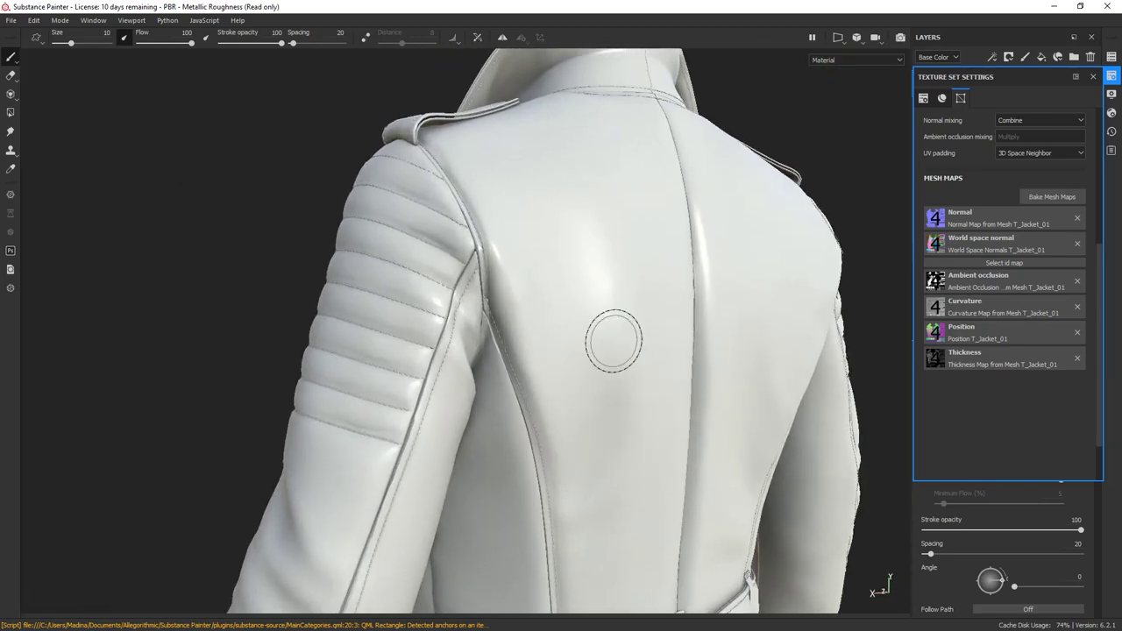
alt+drag(614, 341, 731, 308)
alt+right_drag(731, 308, 613, 298)
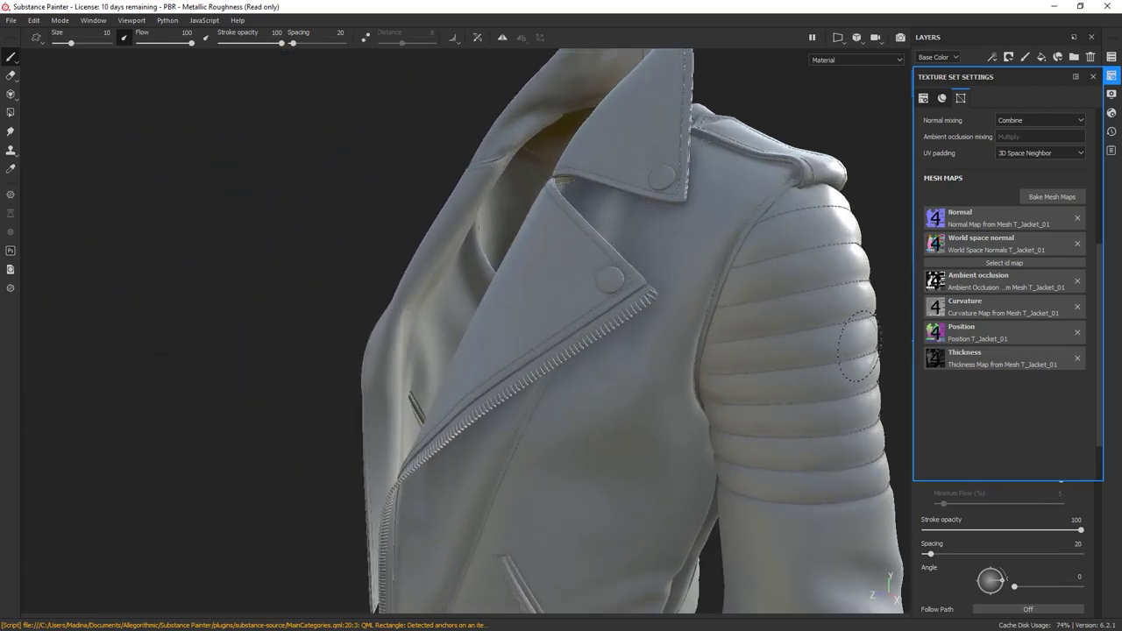
alt+drag(614, 298, 645, 279)
alt+right_drag(645, 279, 714, 298)
alt+drag(714, 298, 720, 306)
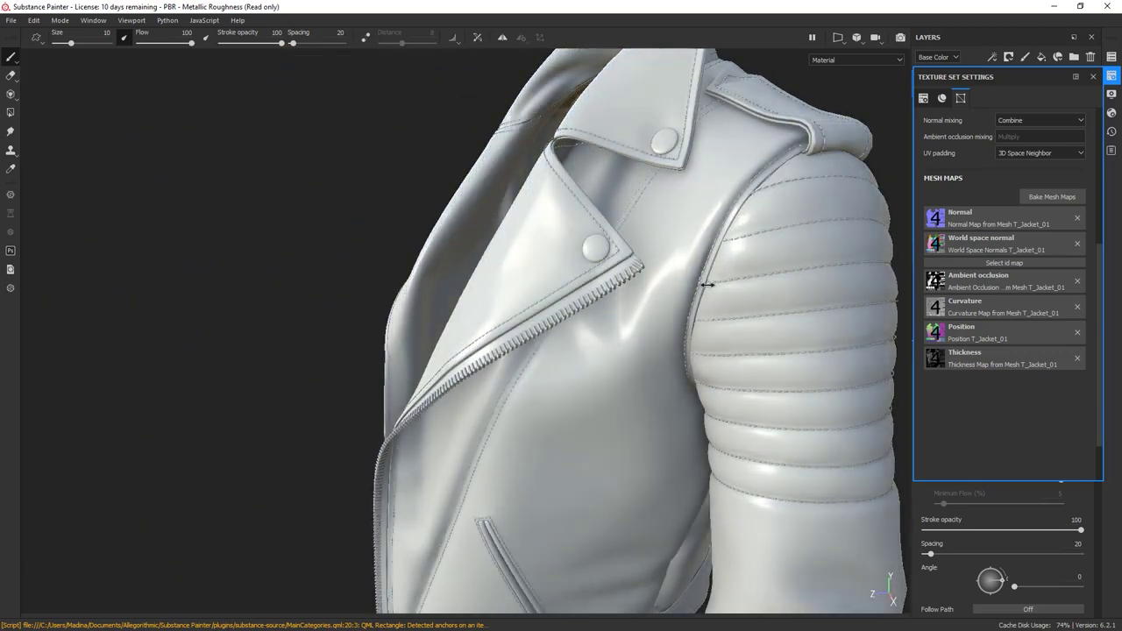
alt+right_drag(720, 306, 641, 310)
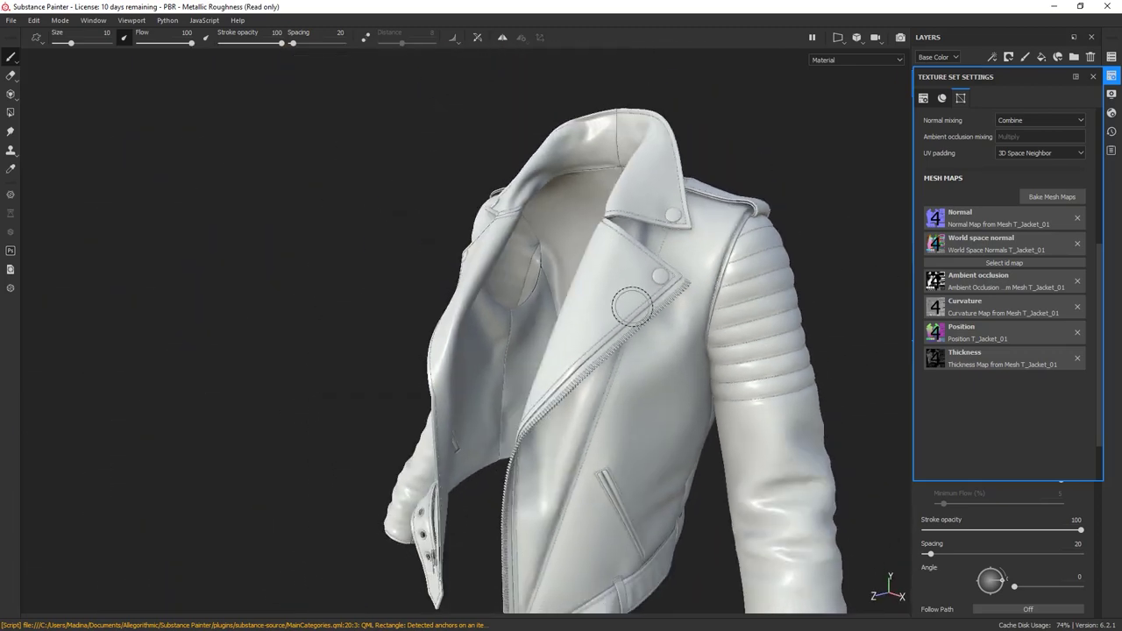
alt+drag(641, 311, 508, 313)
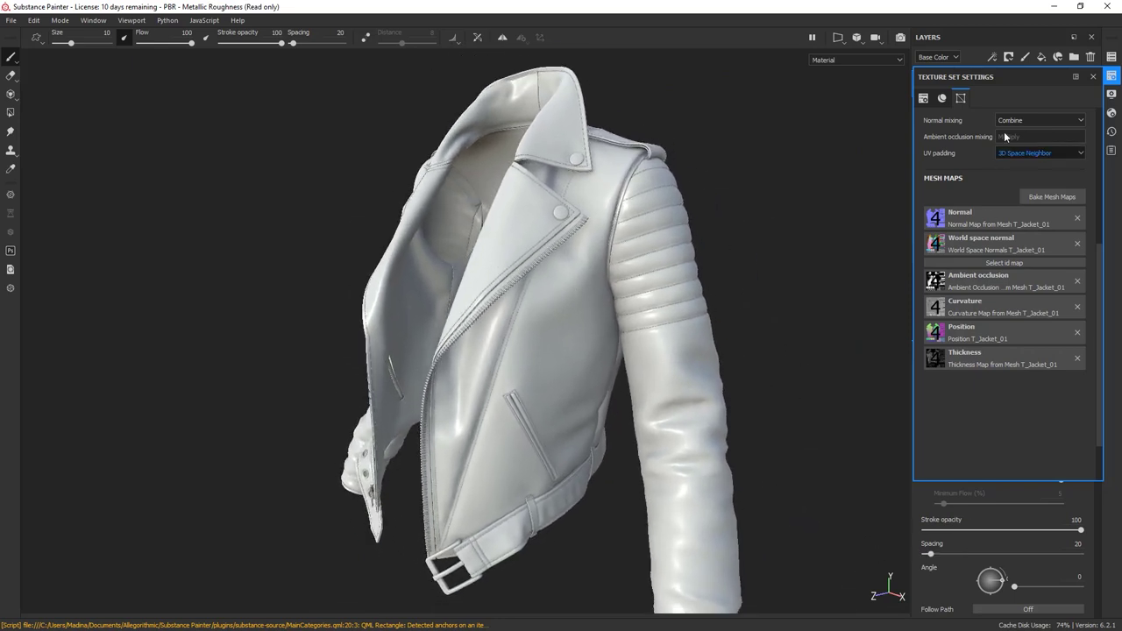
- Close Texture Set Settings and bring up File > Save As on the Desktop location
click(1093, 76)
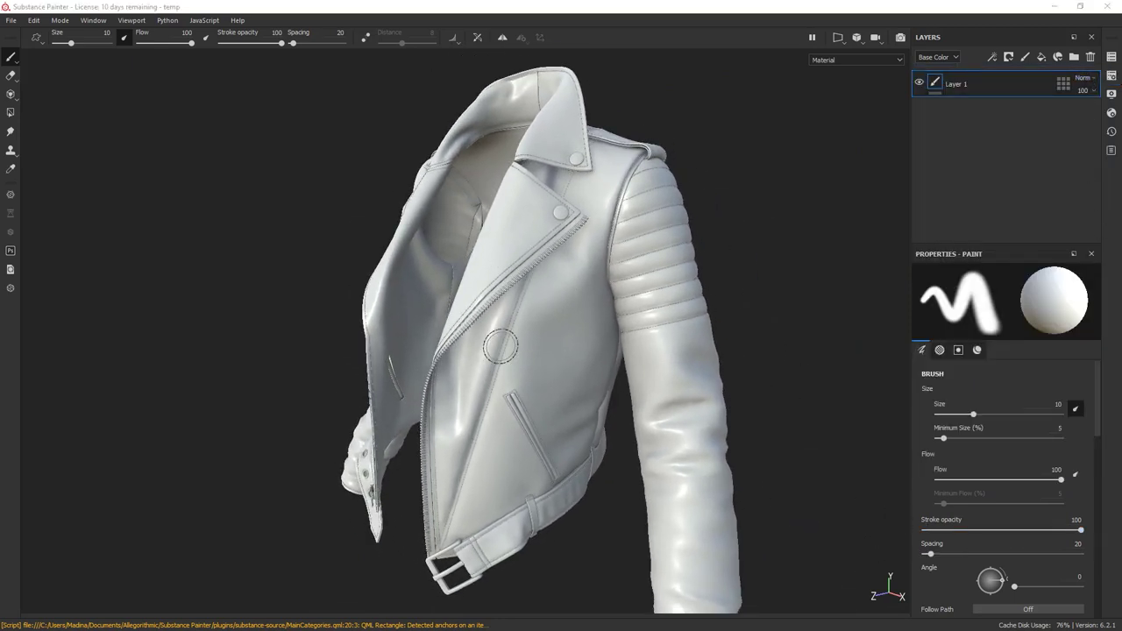
click(9, 20)
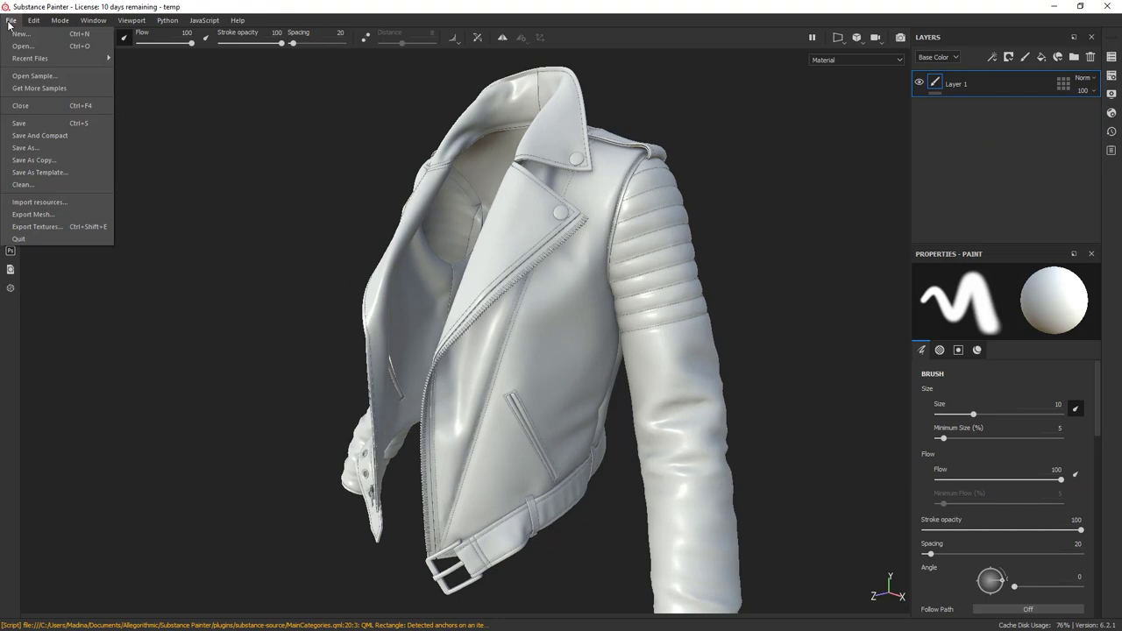
click(43, 150)
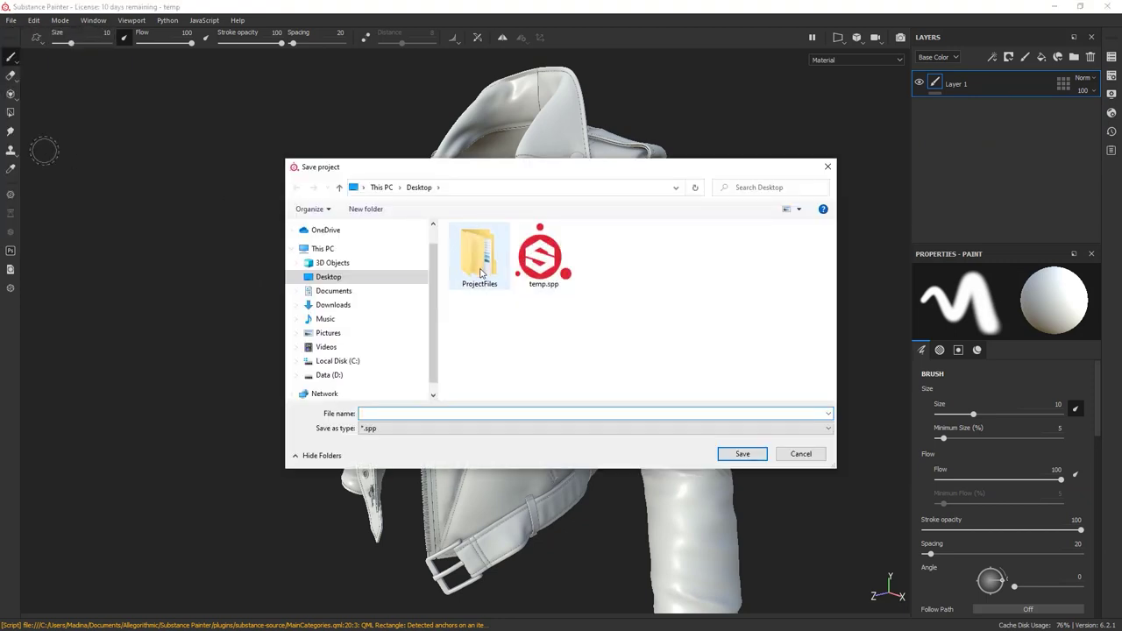